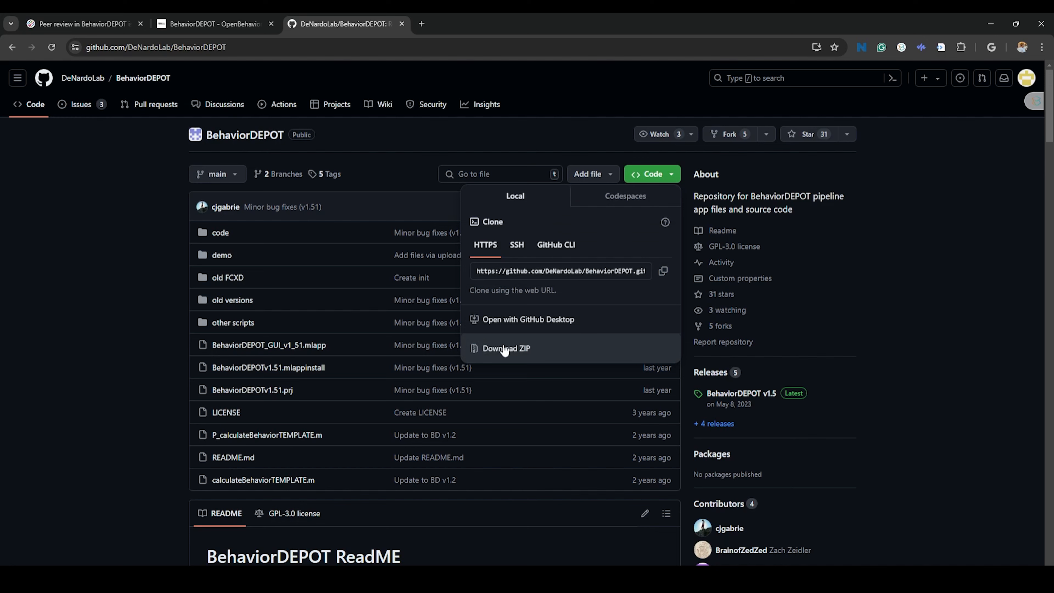
- Download the BehaviorDEPOT repository as a ZIP archive and open the Downloads folder in File Explorer
left_click(525, 350)
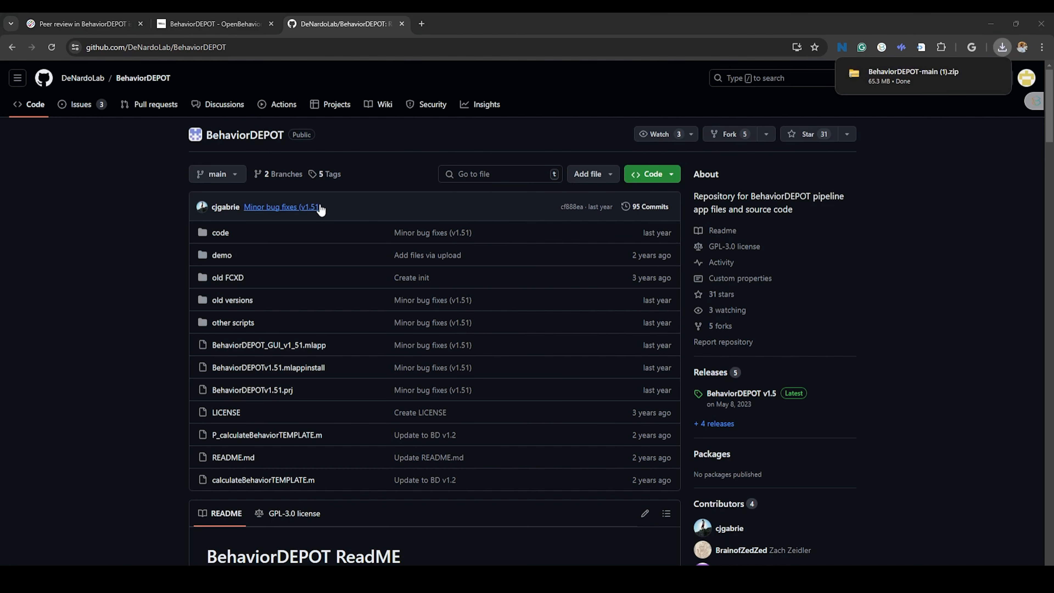
key("super+e")
left_click(246, 192)
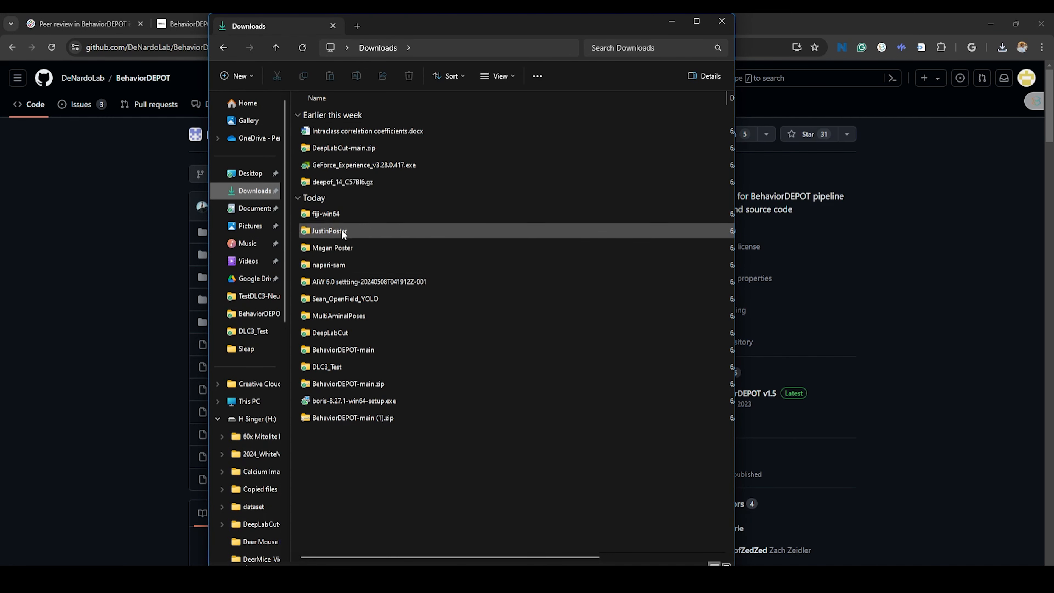
- Launch BehaviorDEPOTv1.51.mlappinstall from the BehaviorDEPOT-main folder inside BehaviorDEPOT-main.zip, and cancel the re-install in MATLAB
double_click(345, 383)
double_click(340, 113)
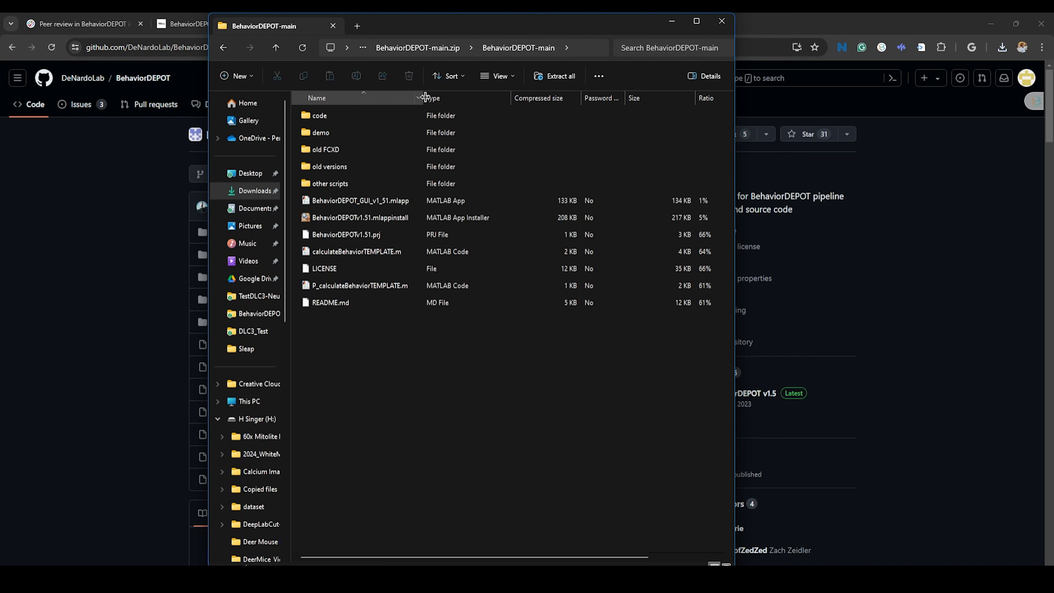
left_click_drag(424, 101, 508, 101)
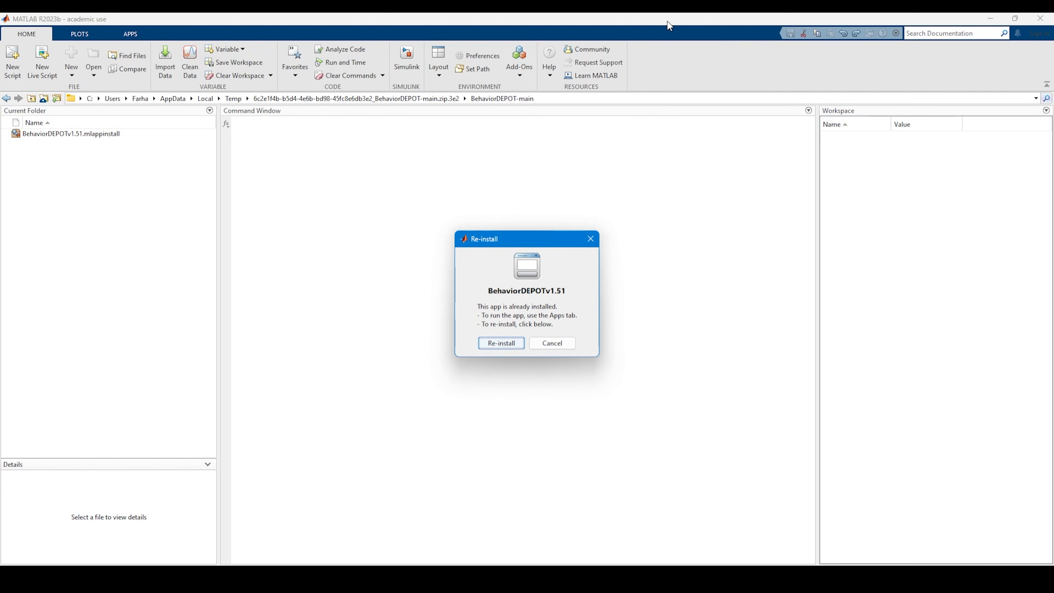
left_click(571, 343)
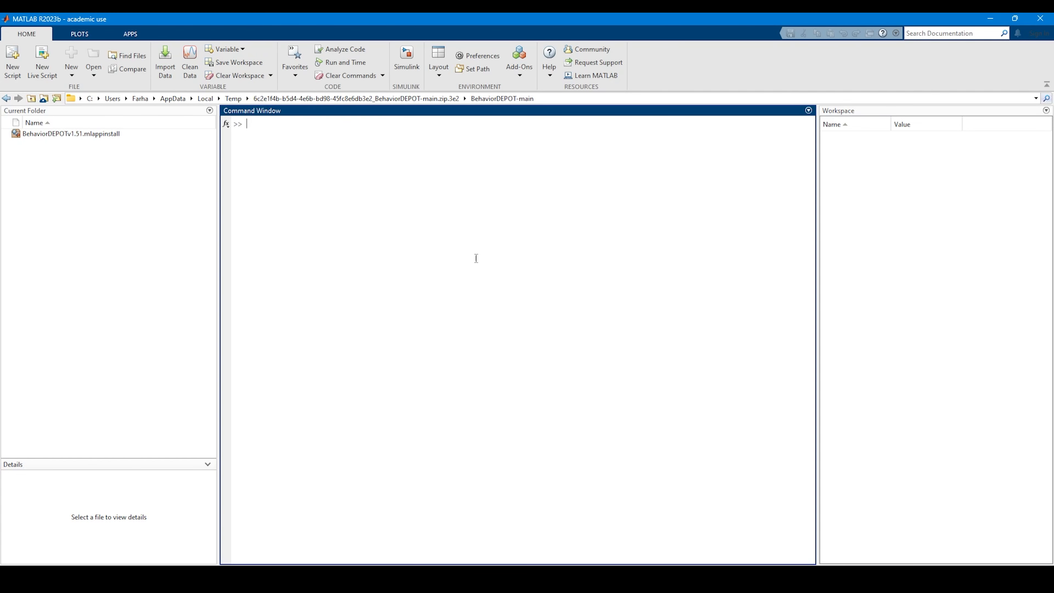
left_click(490, 134)
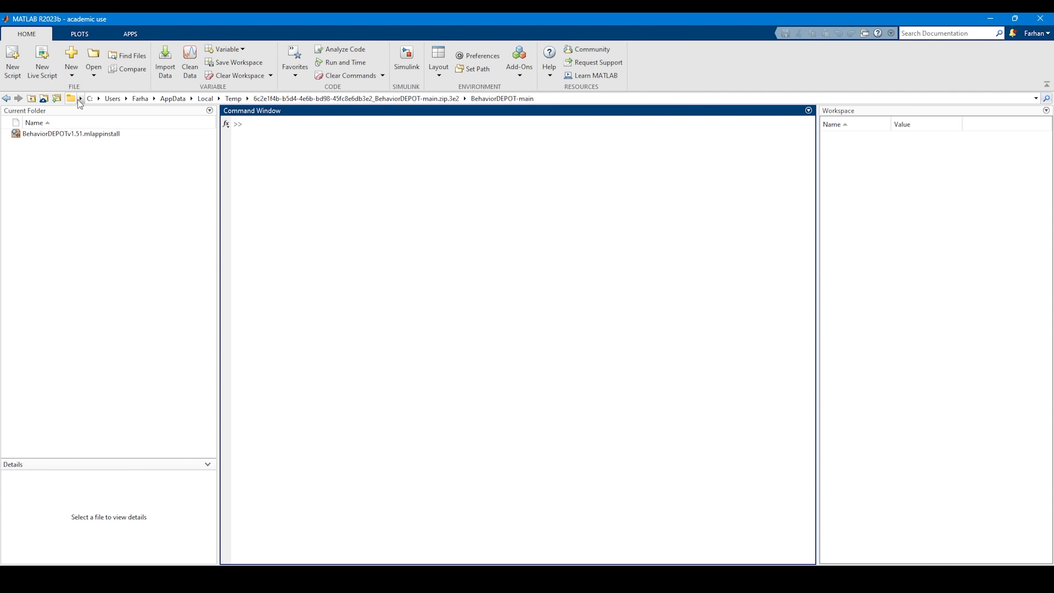
- Set MATLAB's current folder to the BehaviorDEPOT folder inside Downloads > DLC3_Test
left_click(137, 98)
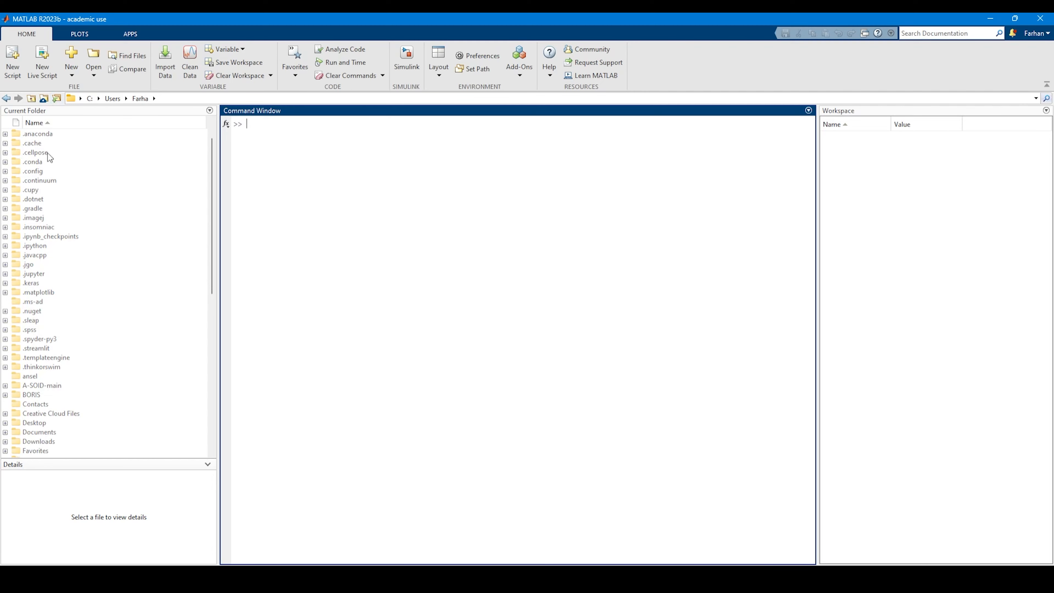
left_click(56, 99)
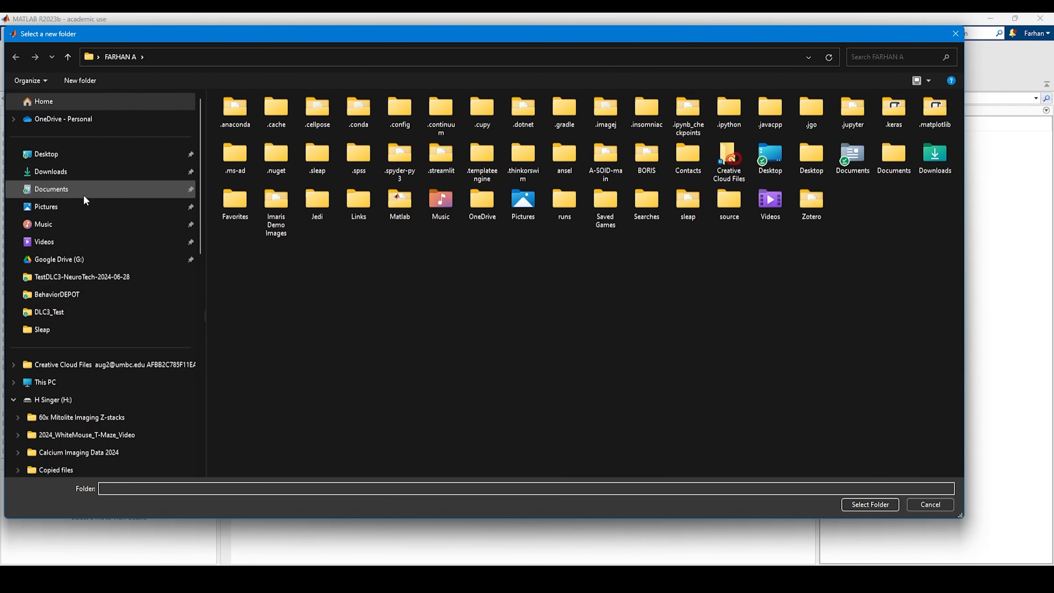
left_click(101, 170)
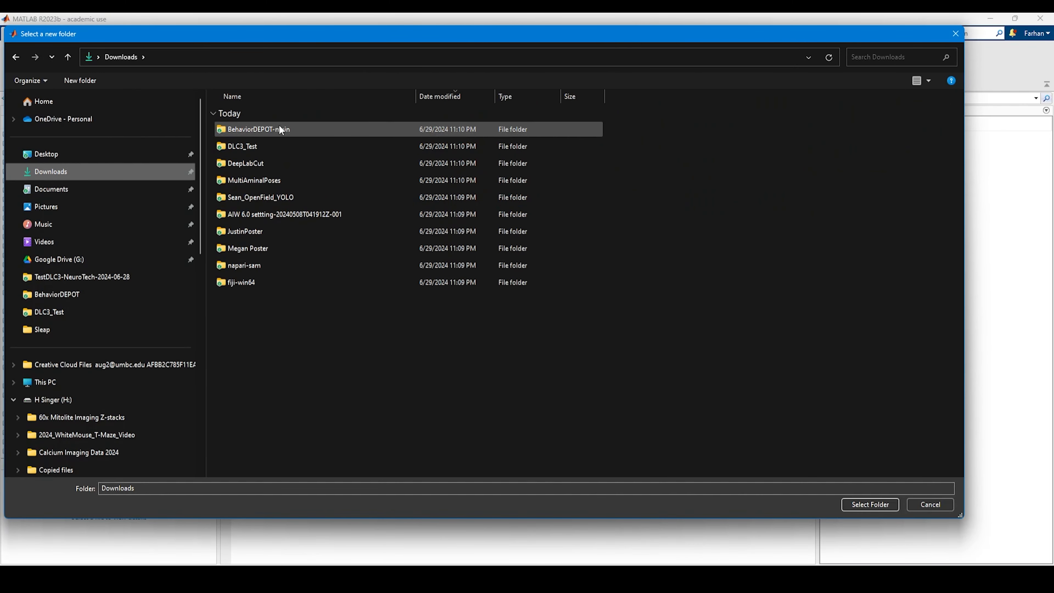
left_click(279, 130)
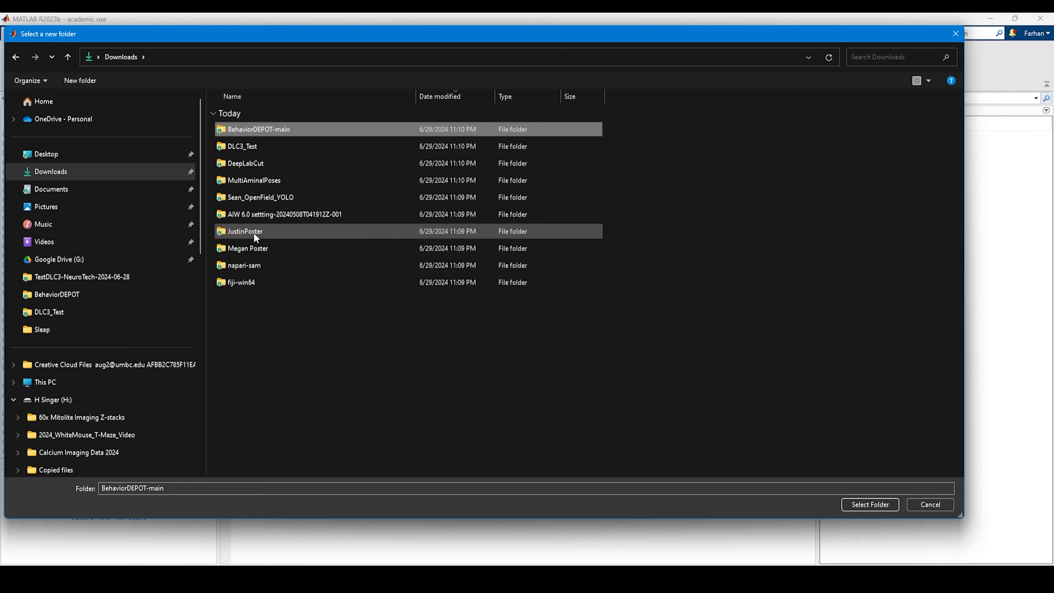
double_click(252, 145)
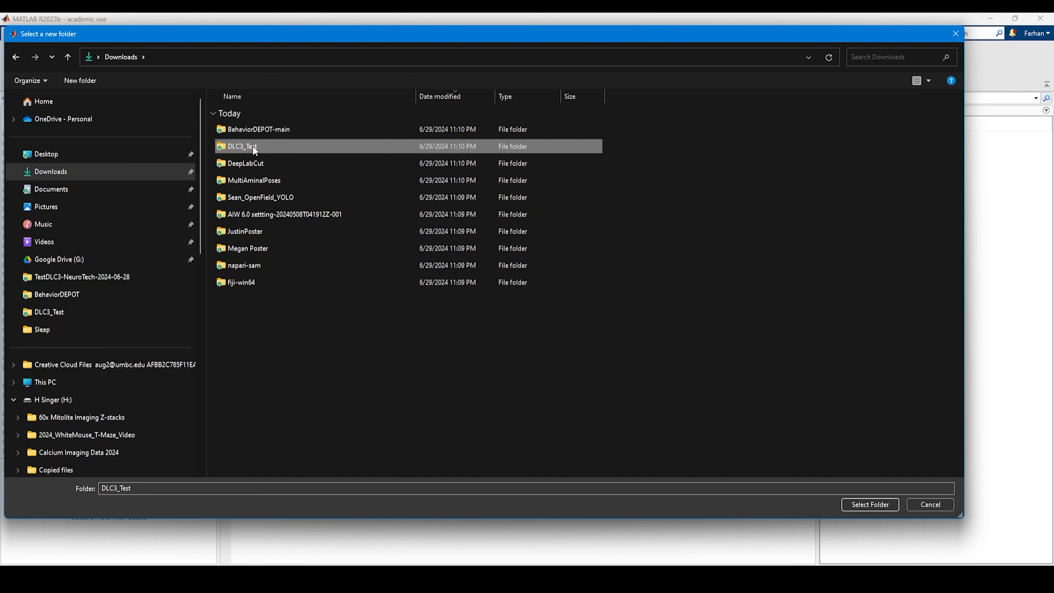
left_click(256, 127)
double_click(257, 129)
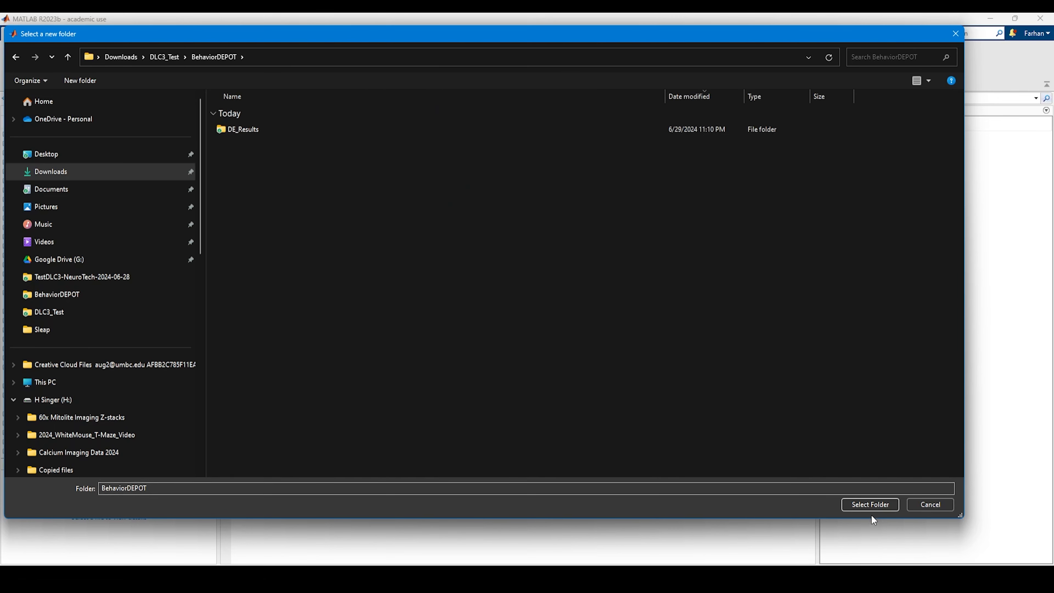
left_click(870, 505)
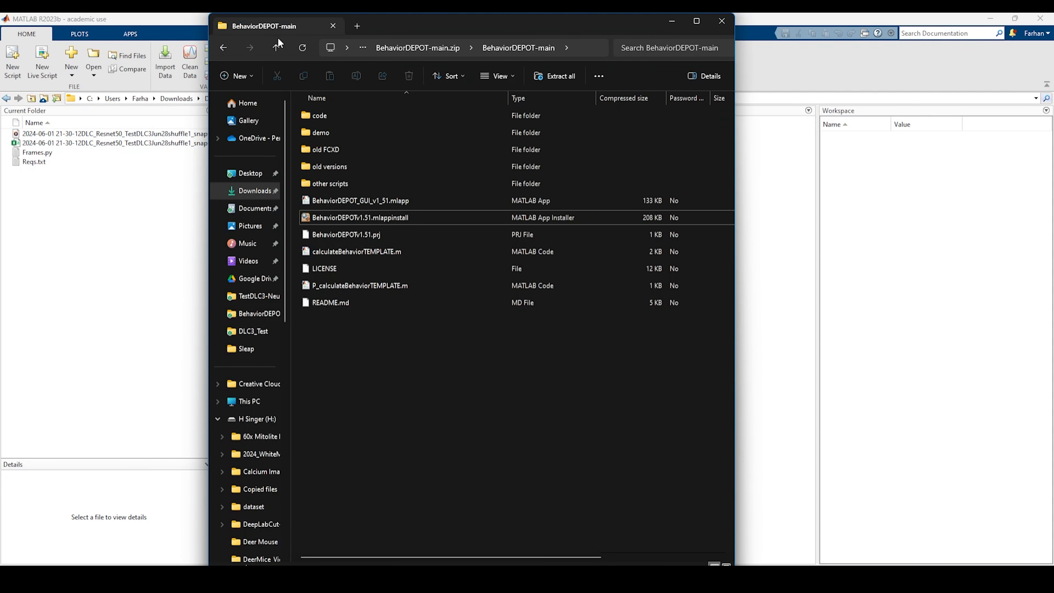
- Switch to File Explorer, open the BehaviorDEPOT folder inside Downloads > DLC3_Test, and maximize the window
left_click(277, 48)
left_click(277, 48)
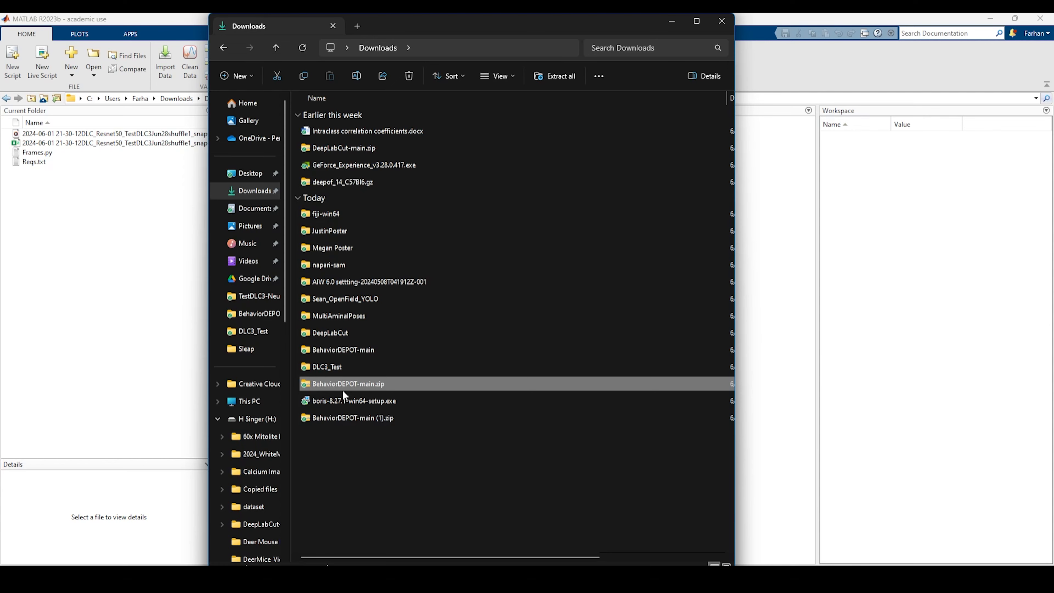
left_click(337, 367)
double_click(337, 363)
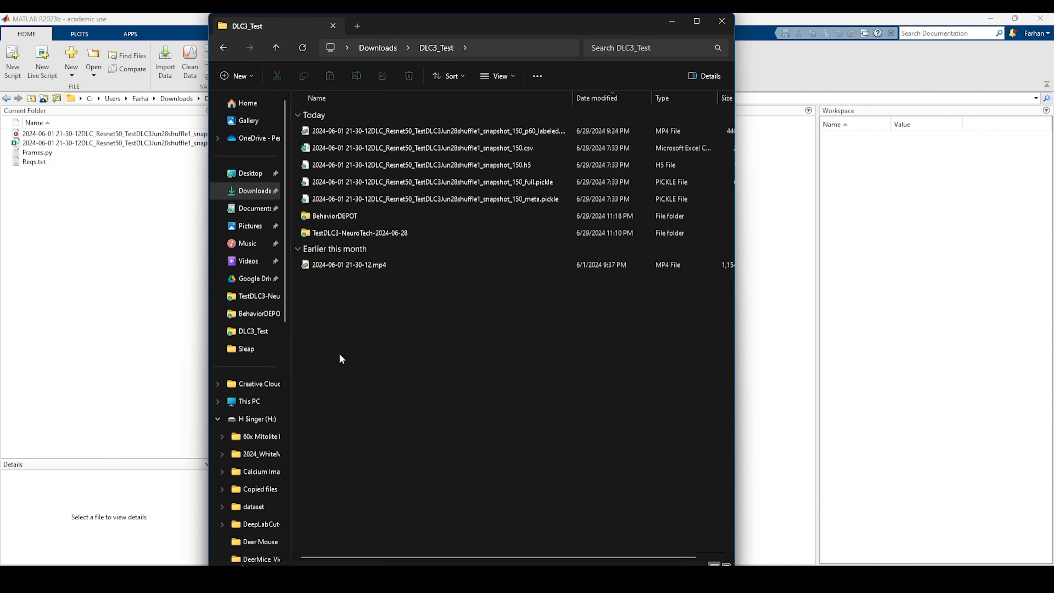
left_click(362, 219)
double_click(362, 219)
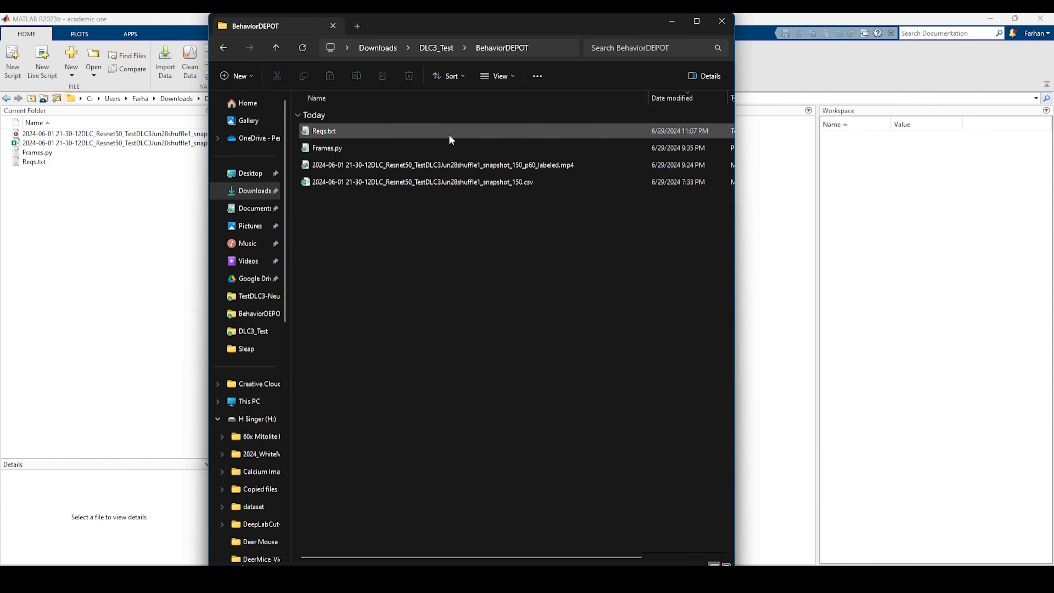
left_click(696, 21)
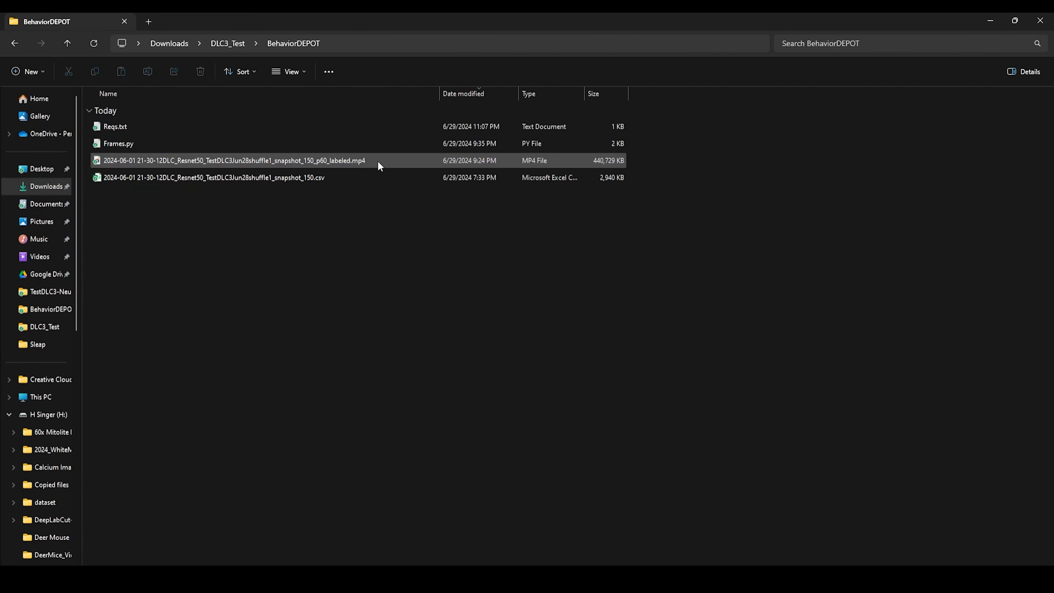
- Play the labeled MP4 tracking video from the BehaviorDEPOT folder to view the body-part markers, and close the player
left_click(343, 160)
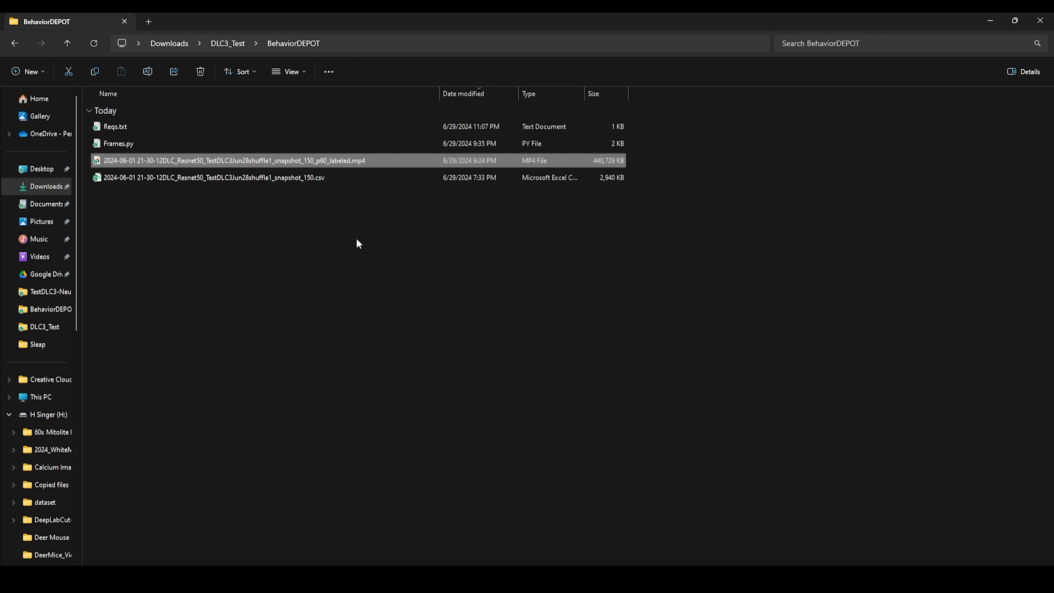
double_click(384, 163)
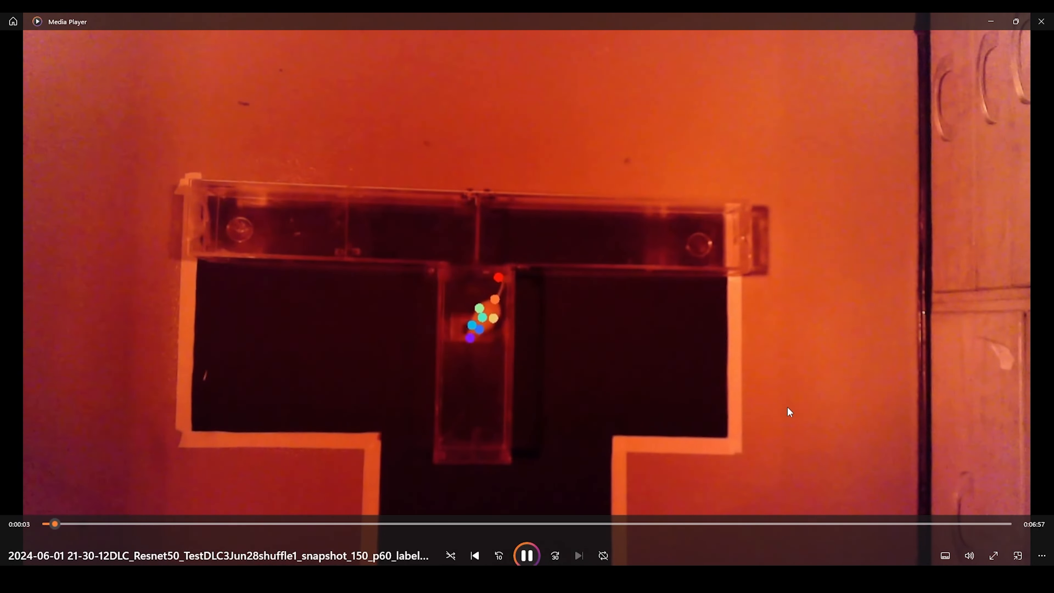
left_click(1041, 21)
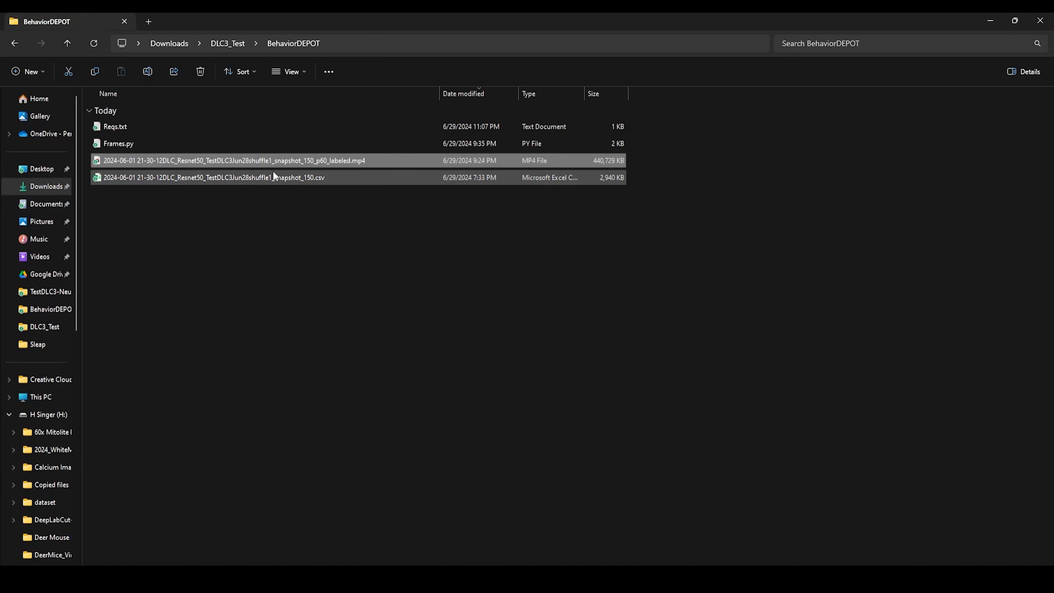
- Open the DeepLabCut CSV tracking file in Excel, examine its body-part coordinates and likelihood columns, and close it
double_click(298, 176)
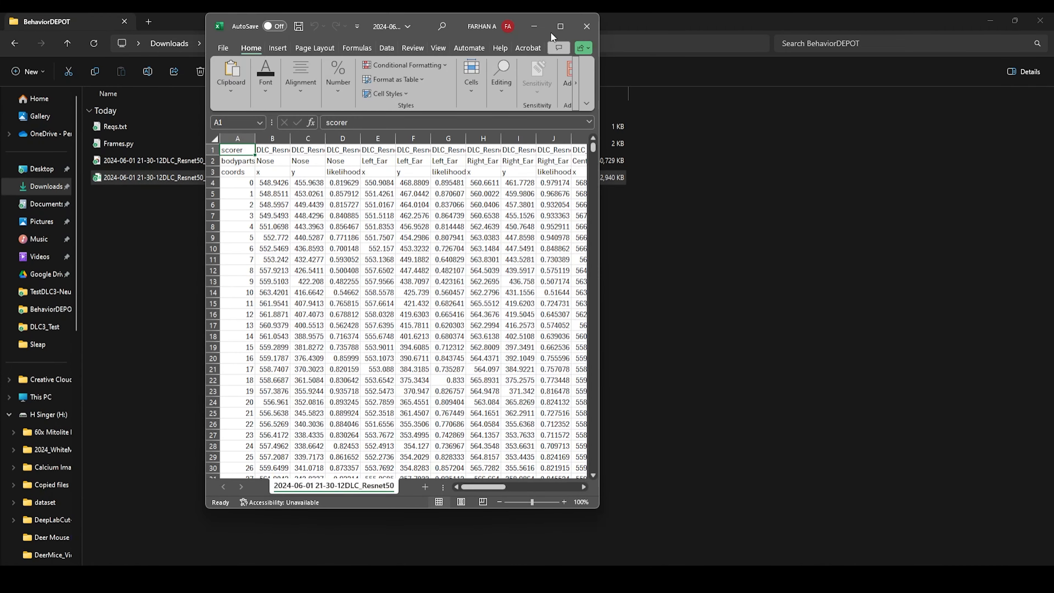
left_click(555, 28)
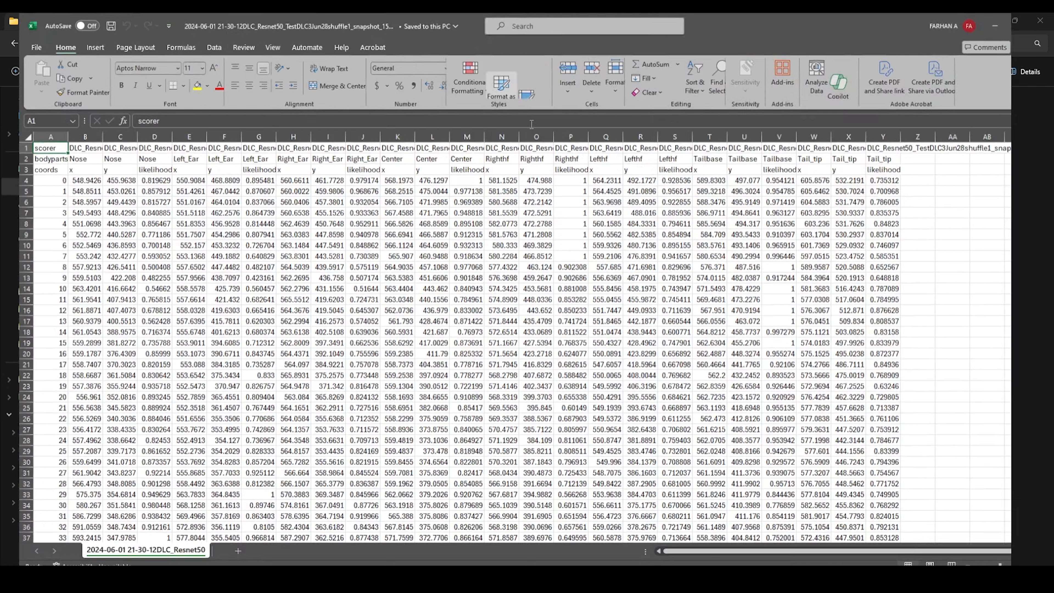
left_click_drag(876, 138, 33, 173)
left_click(348, 248)
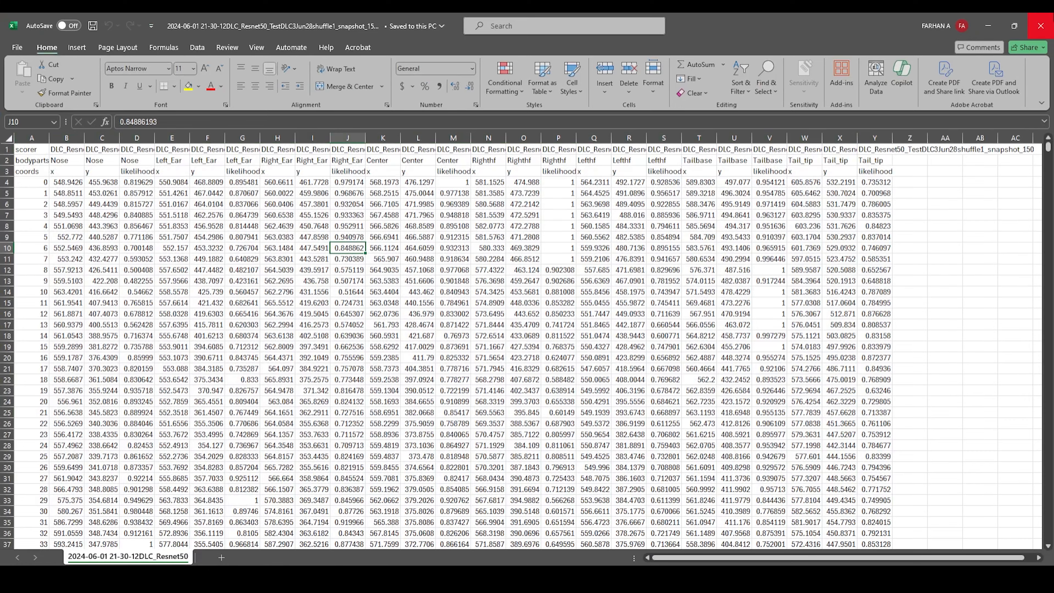
left_click(1040, 26)
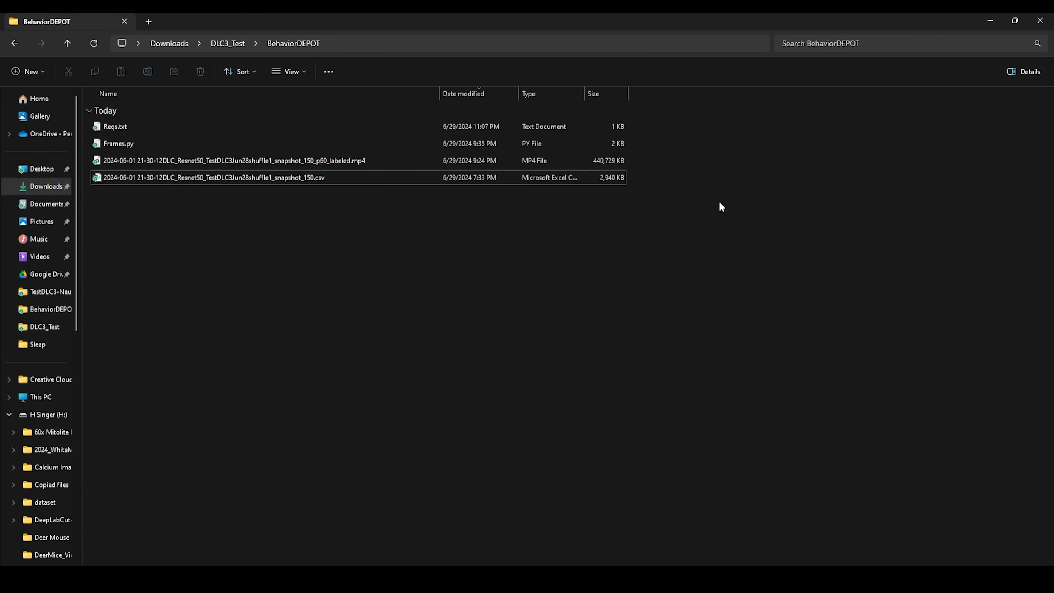
- Return to MATLAB, launch the installed BehaviorDEPOT app to view its interface, and close its window
left_click(991, 21)
left_click(494, 199)
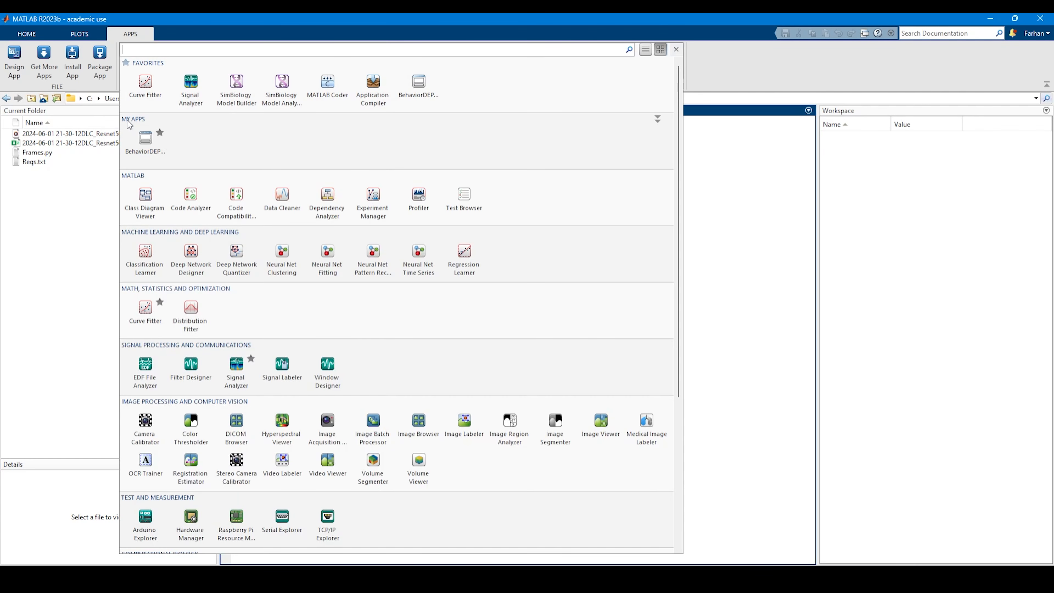
left_click(142, 150)
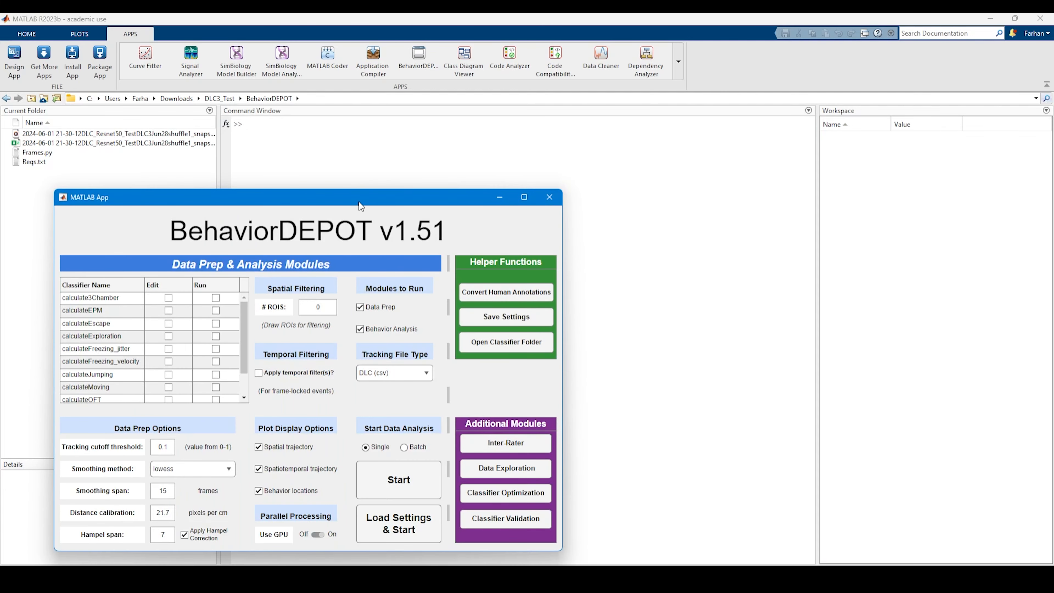
left_click_drag(360, 205, 568, 130)
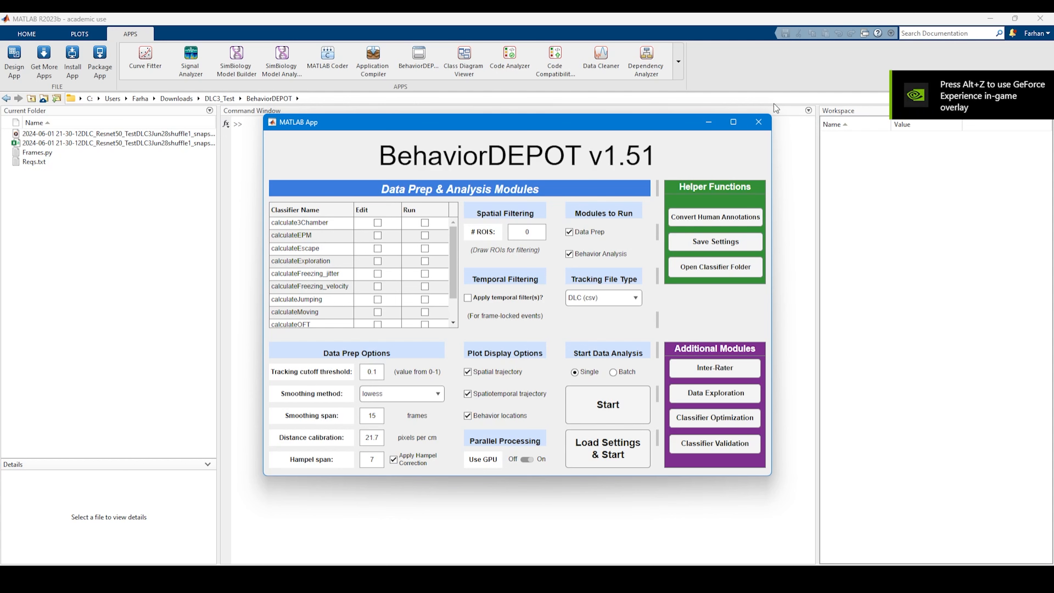
left_click(759, 121)
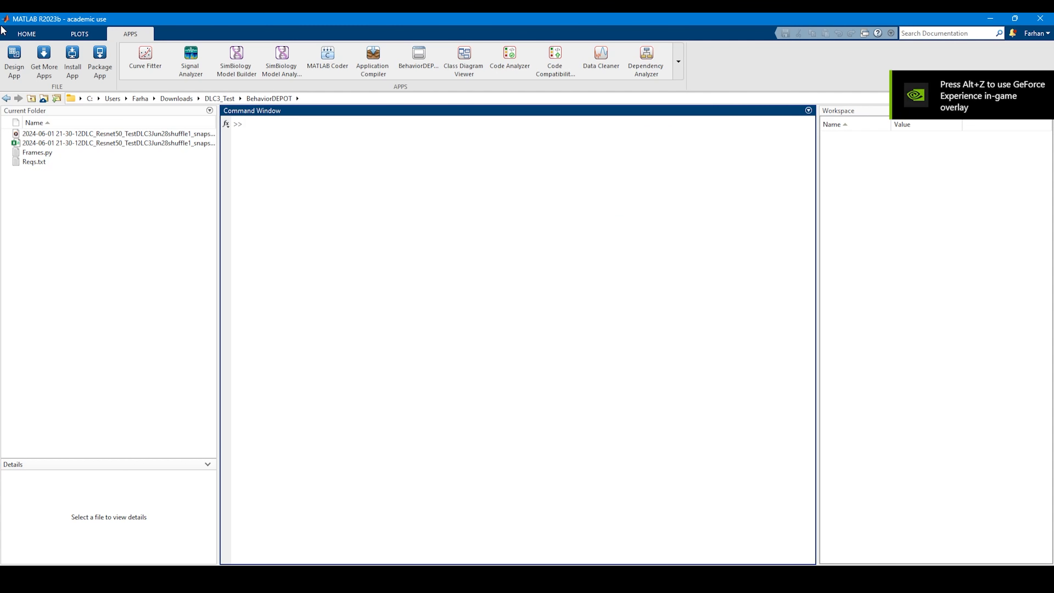
- Open MATLAB's Add-On Explorer
left_click(28, 31)
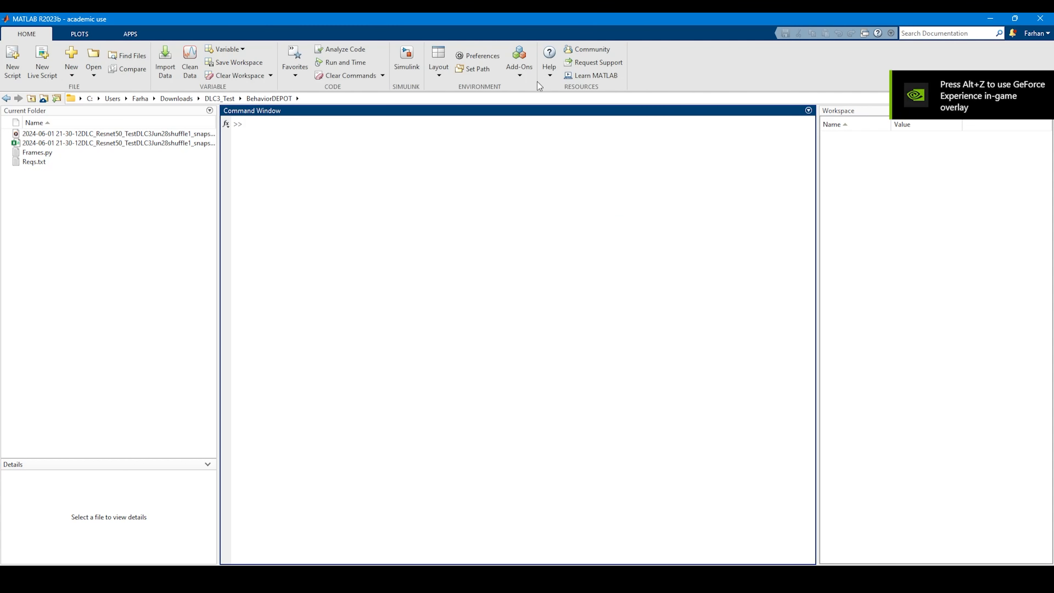
left_click(527, 76)
left_click(544, 93)
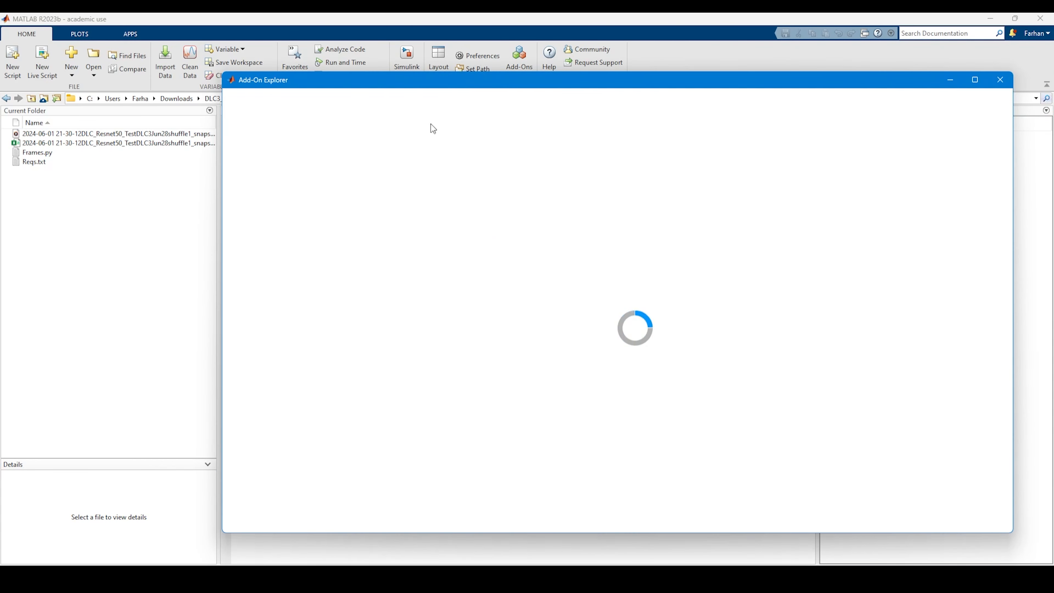
- Open Reqs.txt from the BehaviorDEPOT folder in Notepad and minimize the File Explorer window
mouse_move(166, 576)
left_click(167, 531)
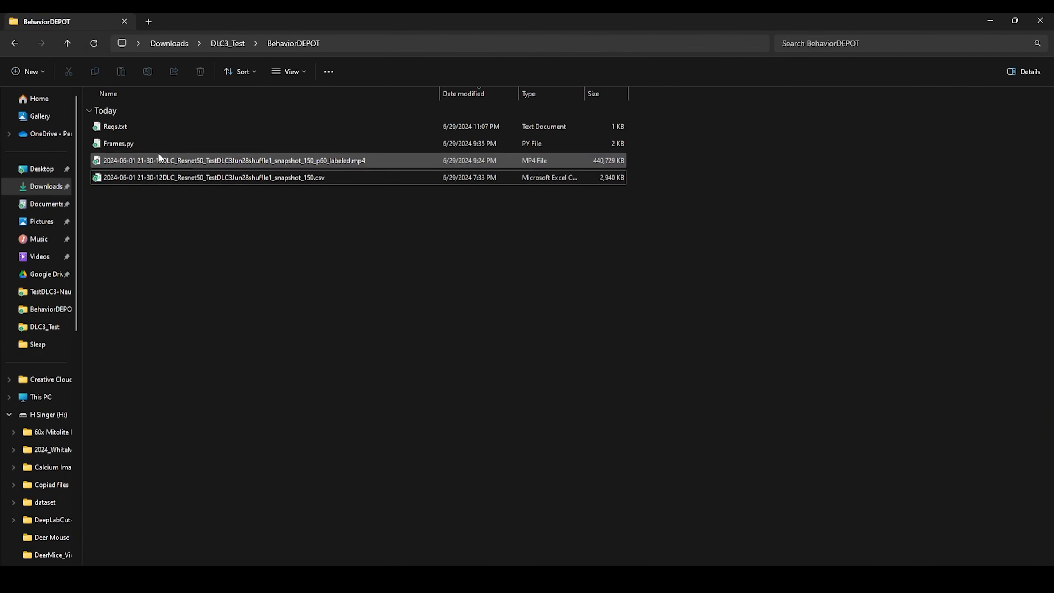
double_click(127, 125)
left_click(986, 22)
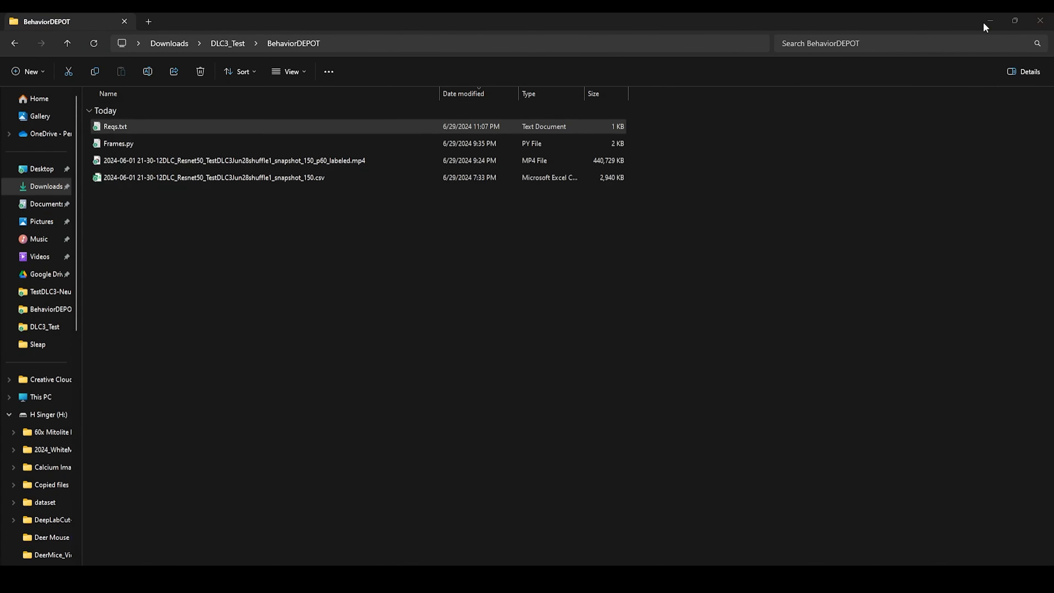
left_click_drag(729, 125, 715, 88)
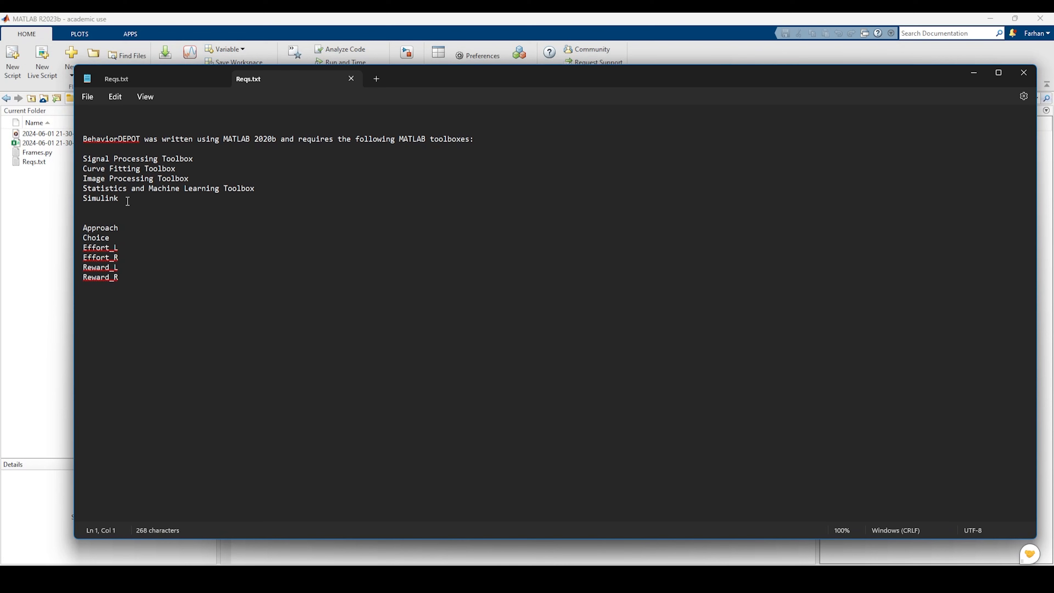
- Highlight the list of required MATLAB toolboxes from Signal Processing Toolbox through Simulink, and clear the selection
left_click_drag(128, 201, 79, 154)
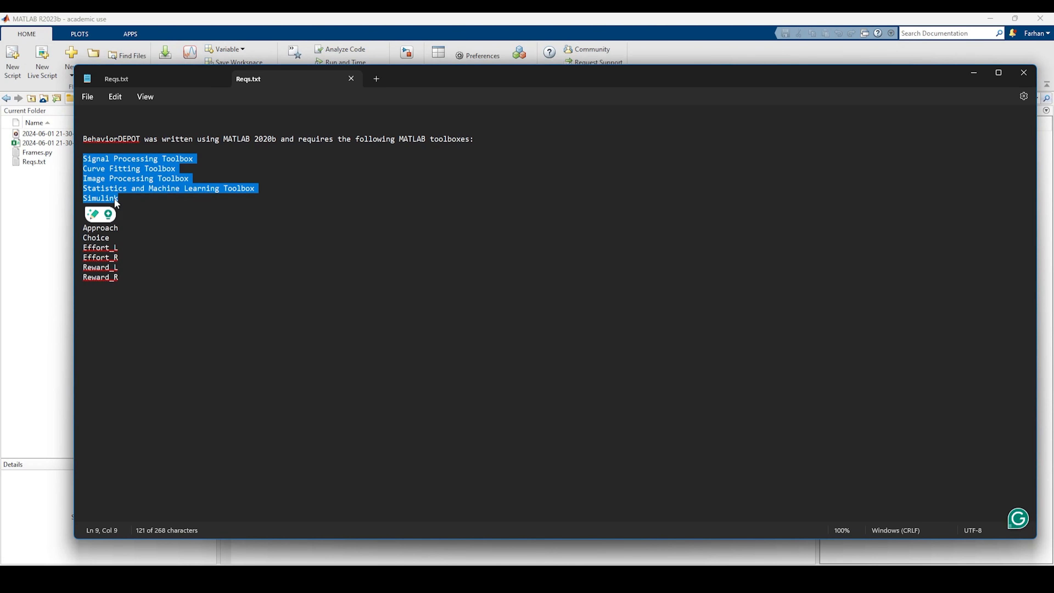
left_click(137, 201)
left_click_drag(120, 195, 84, 157)
left_click(167, 248)
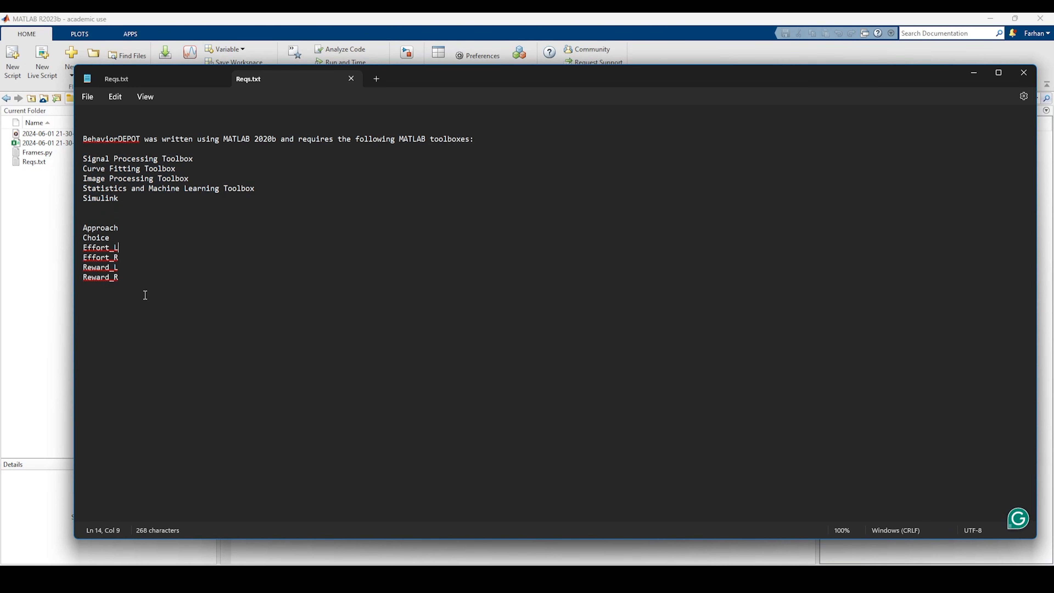
- Delete the zone names from Approach through Reward_R in Reqs.txt and highlight the MATLAB toolbox requirements
left_click_drag(145, 295, 64, 221)
key("BackSpace")
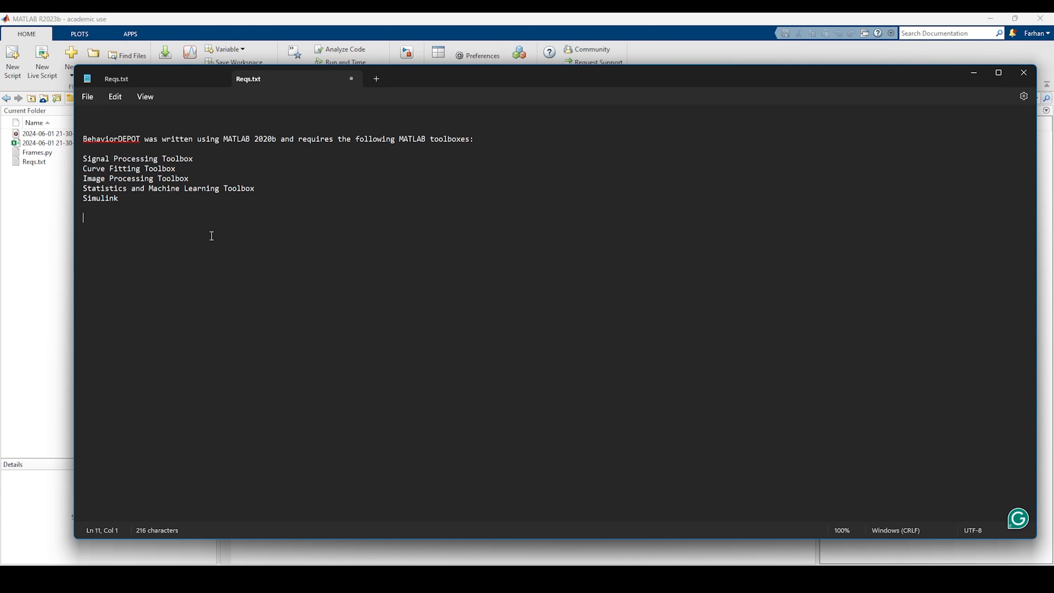
left_click_drag(140, 204, 74, 134)
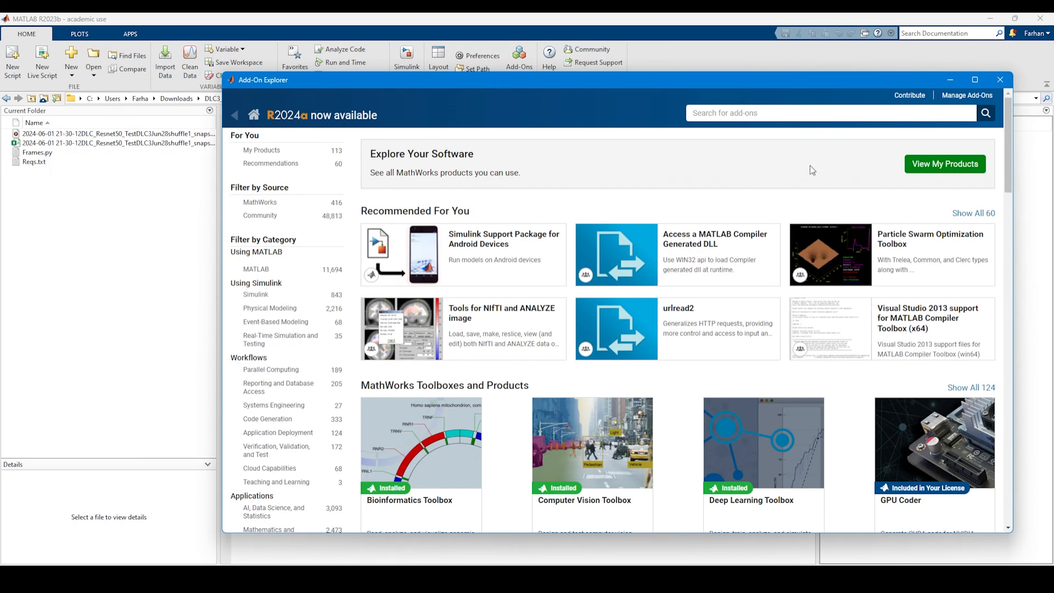
- Search the Add-On Explorer for simulink, view the Simulink product page, and close the explorer
left_click(768, 120)
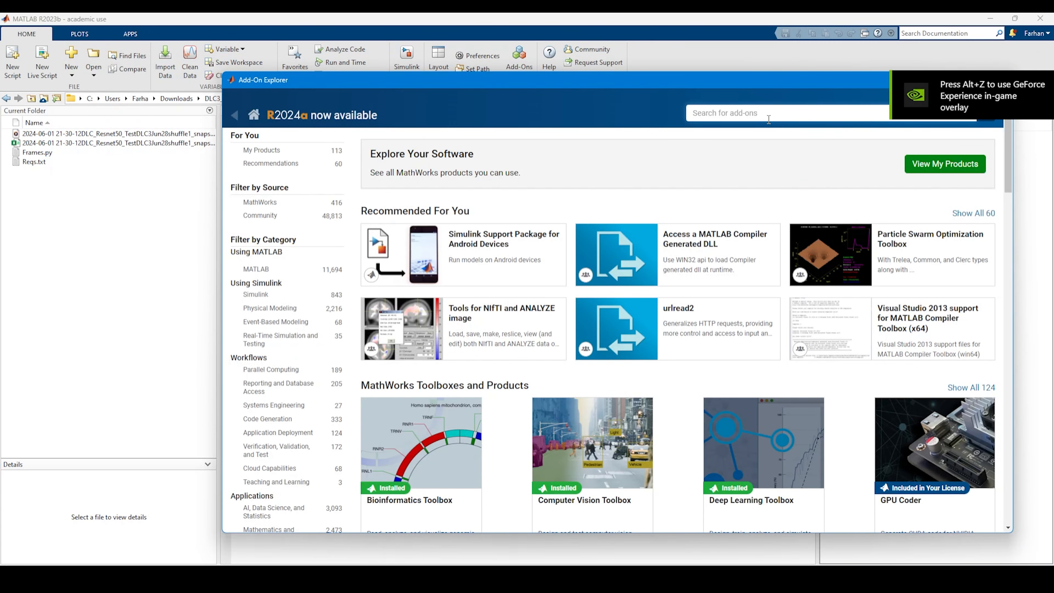
type("simul")
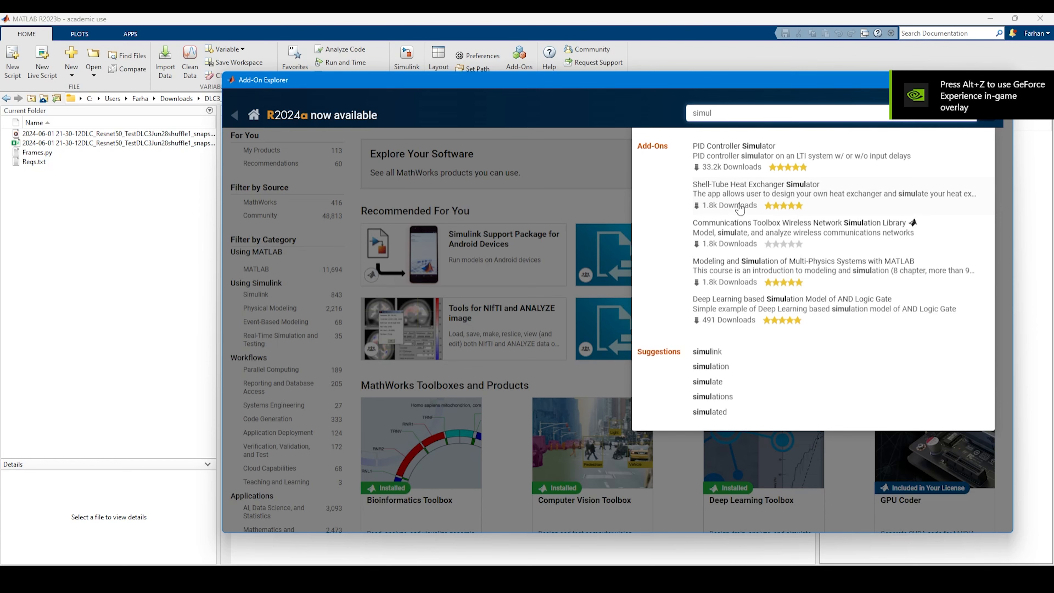
left_click(719, 353)
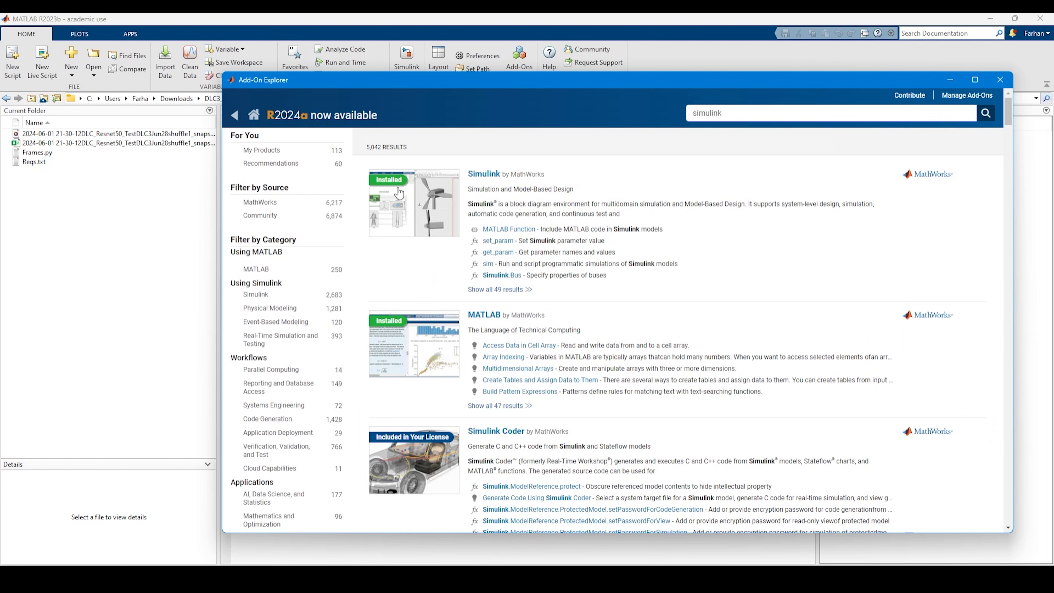
left_click(434, 214)
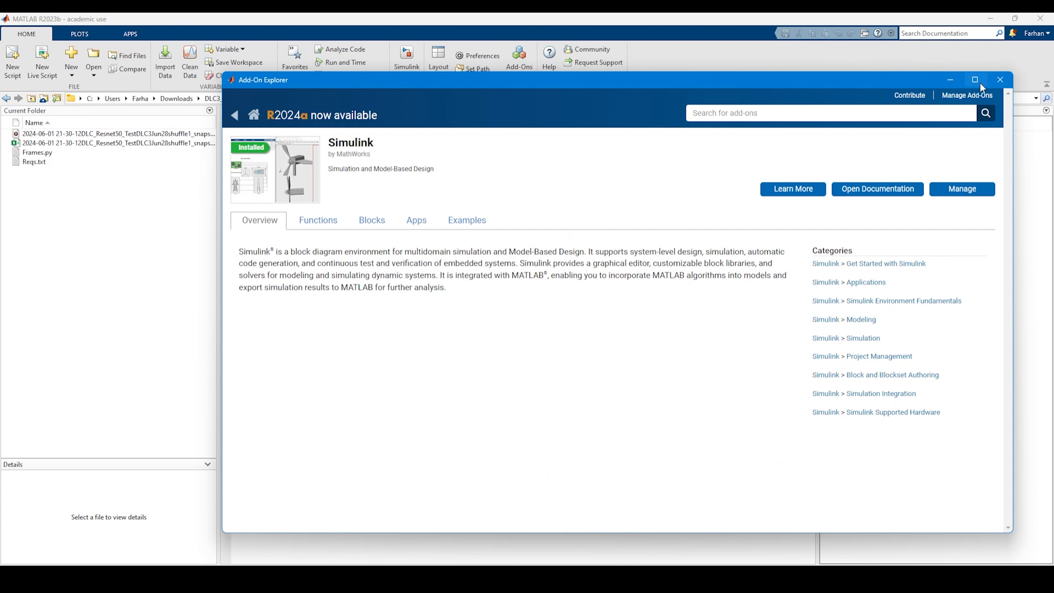
left_click(1007, 81)
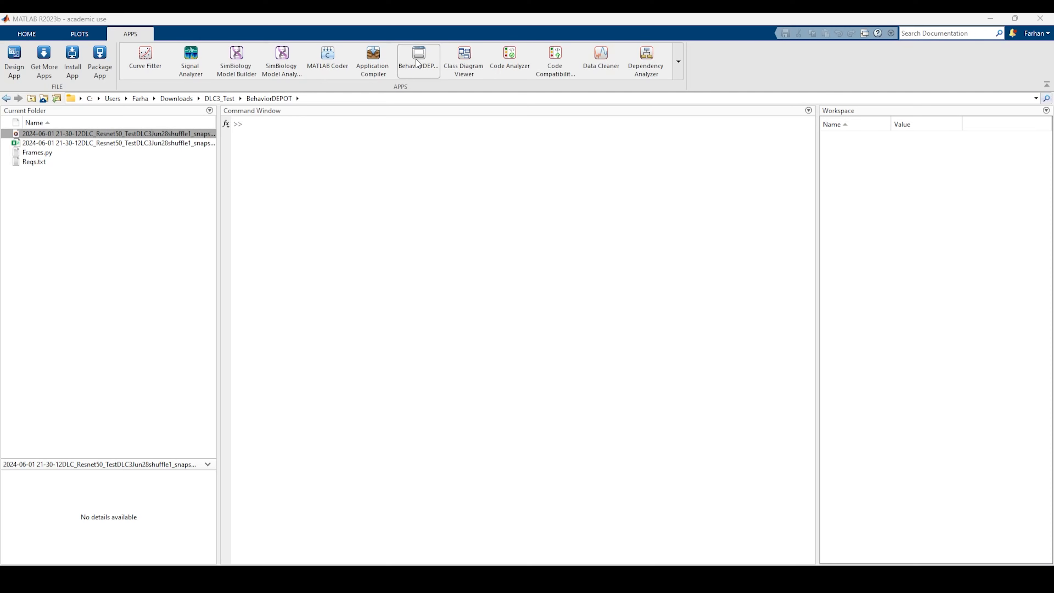
- Expand MATLAB's full app gallery and launch BehaviorDEPOT from My Apps
left_click(678, 63)
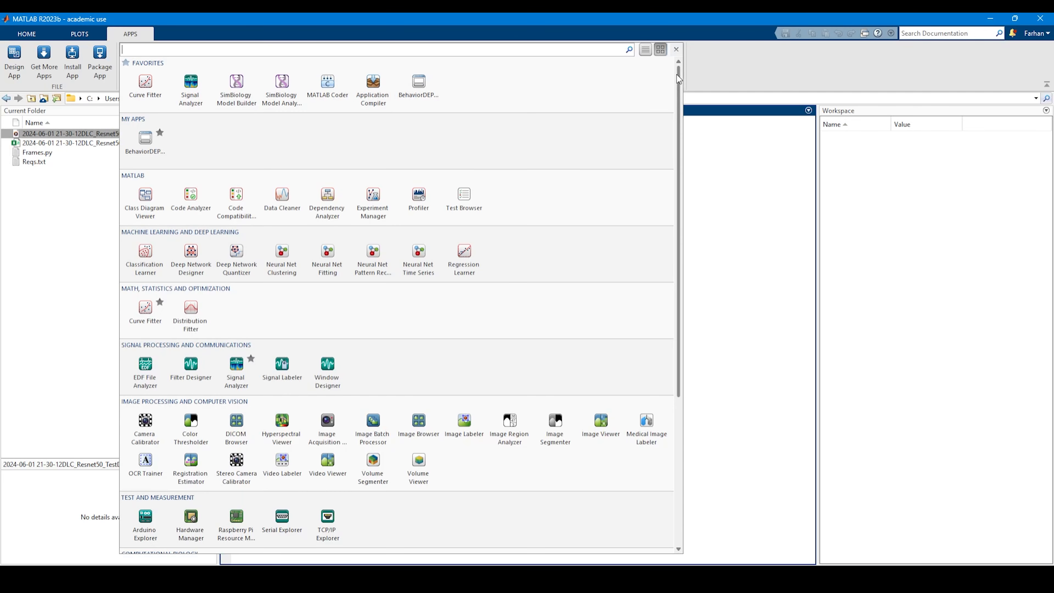
double_click(144, 32)
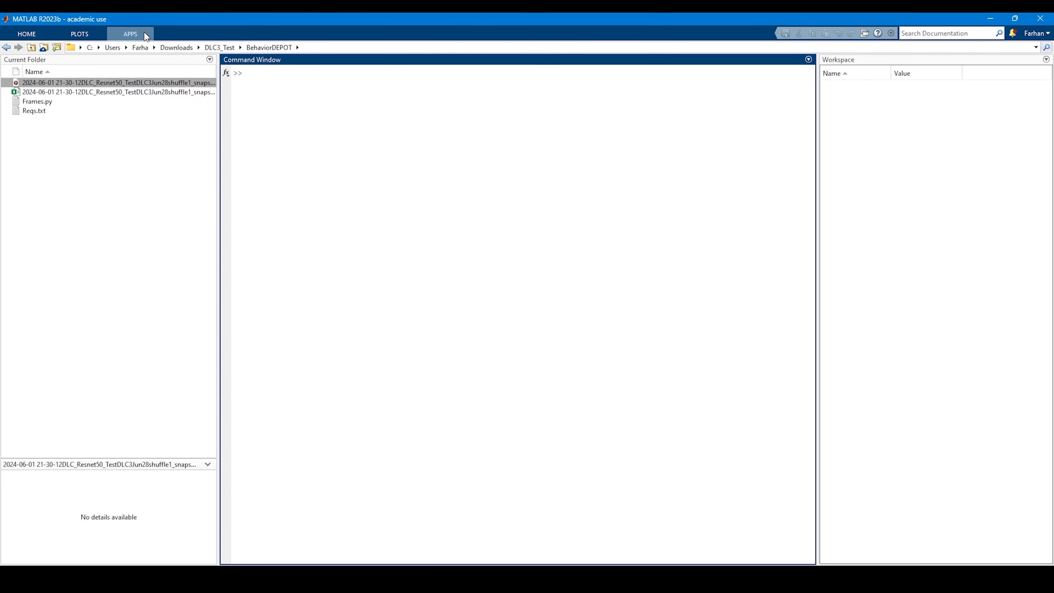
double_click(135, 34)
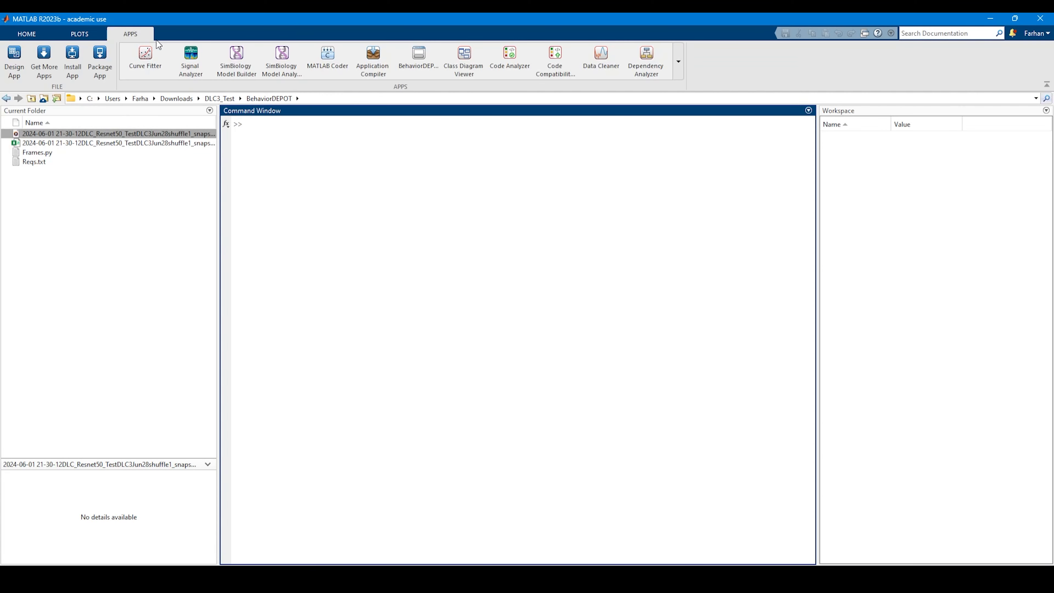
left_click(679, 75)
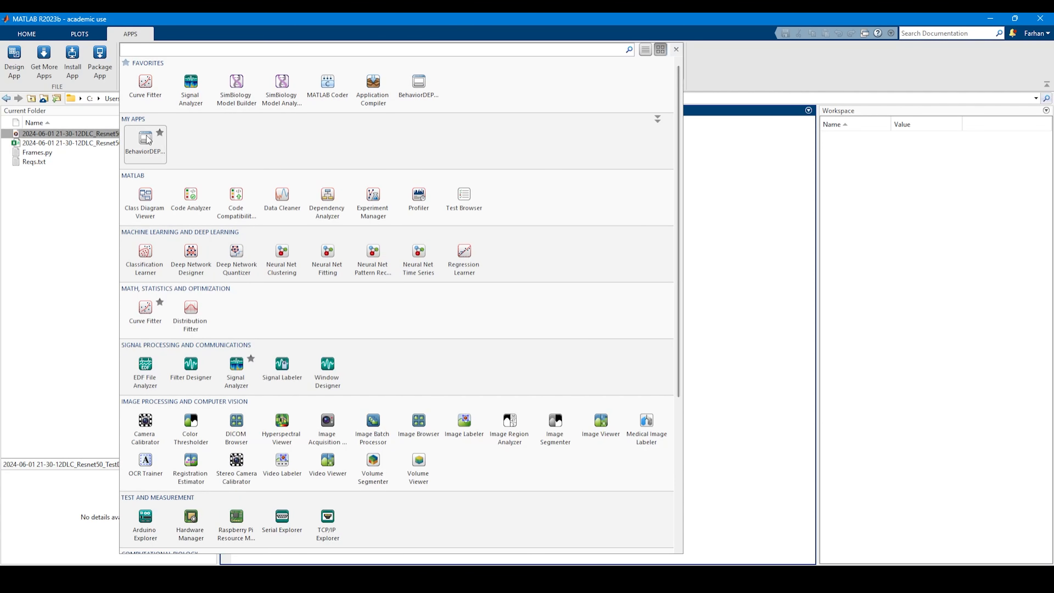
left_click(143, 153)
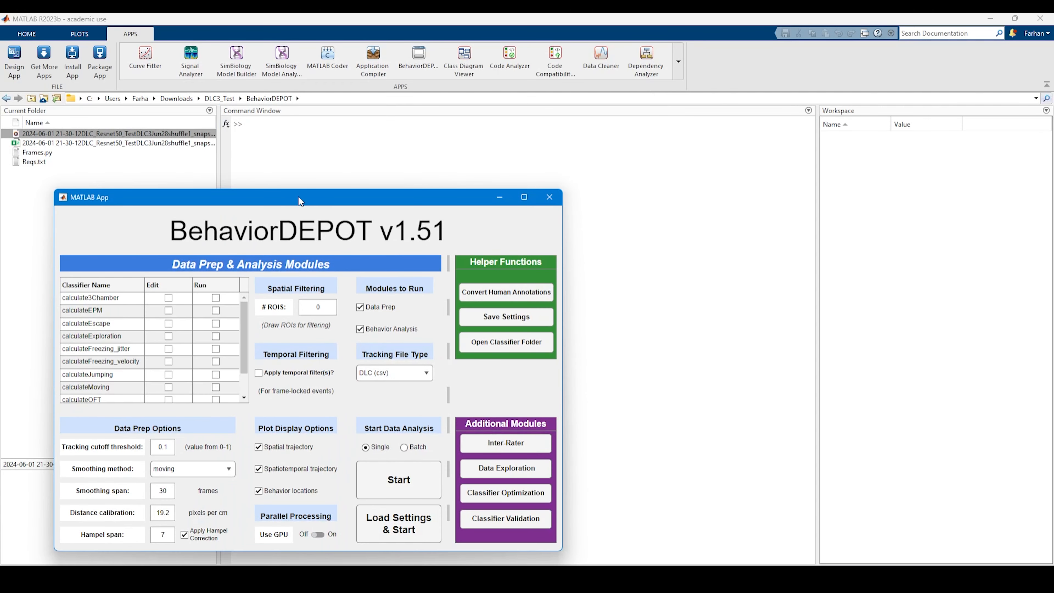
- Move the BehaviorDEPOT window toward the middle of the screen and set the calculateTMaze classifier to run
left_click_drag(300, 201, 597, 142)
left_click_drag(401, 252, 397, 367)
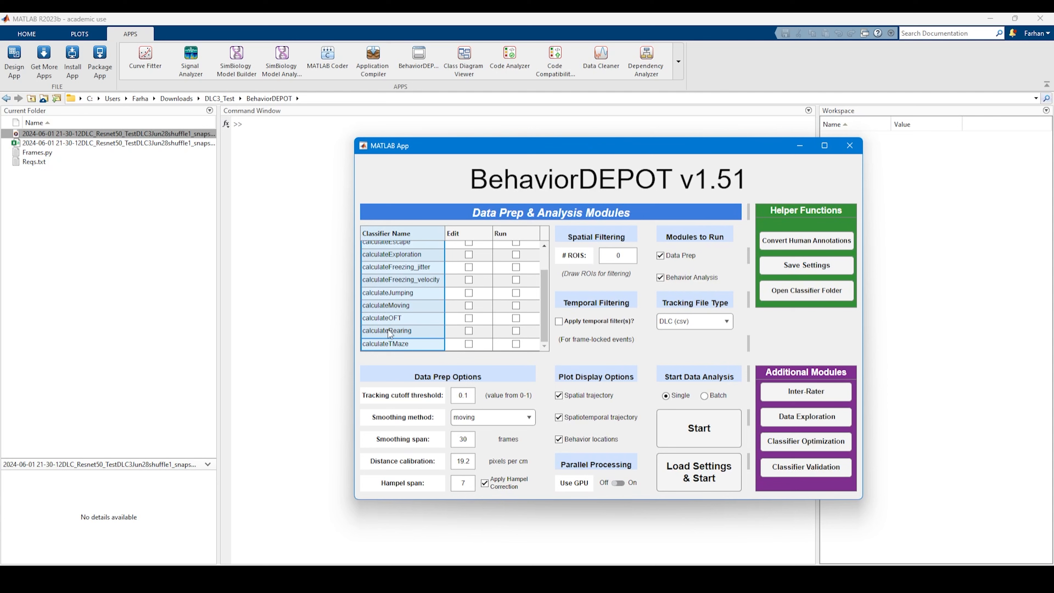
left_click(390, 345)
left_click(517, 344)
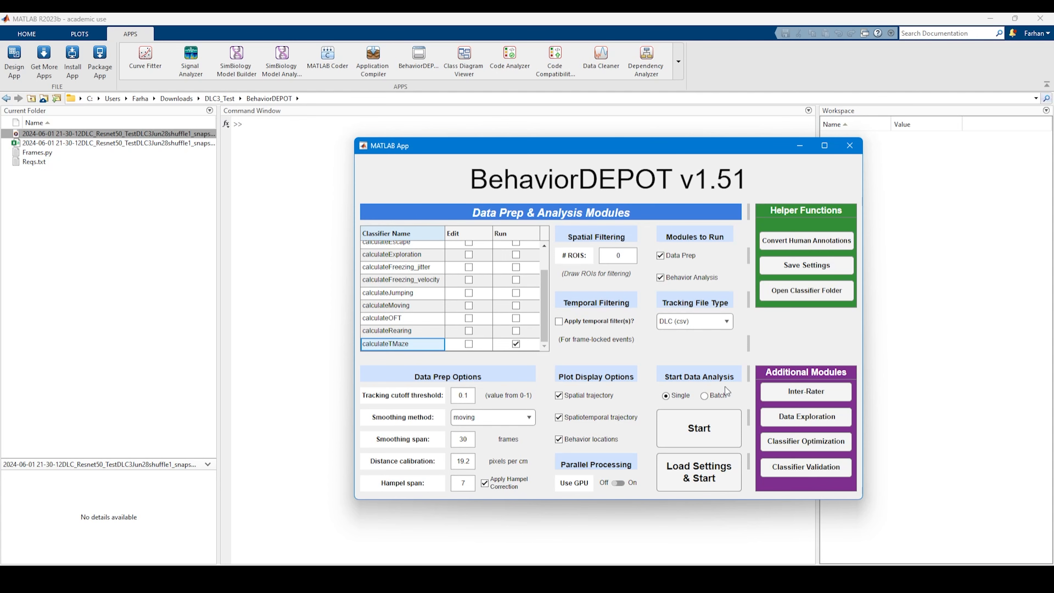
left_click(698, 425)
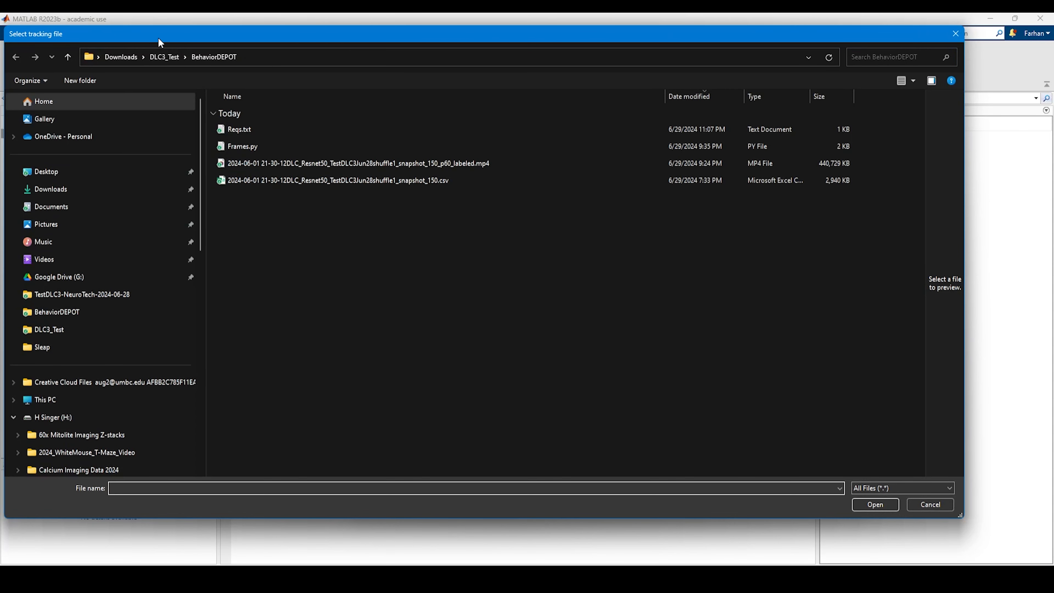
left_click_drag(159, 37, 244, 91)
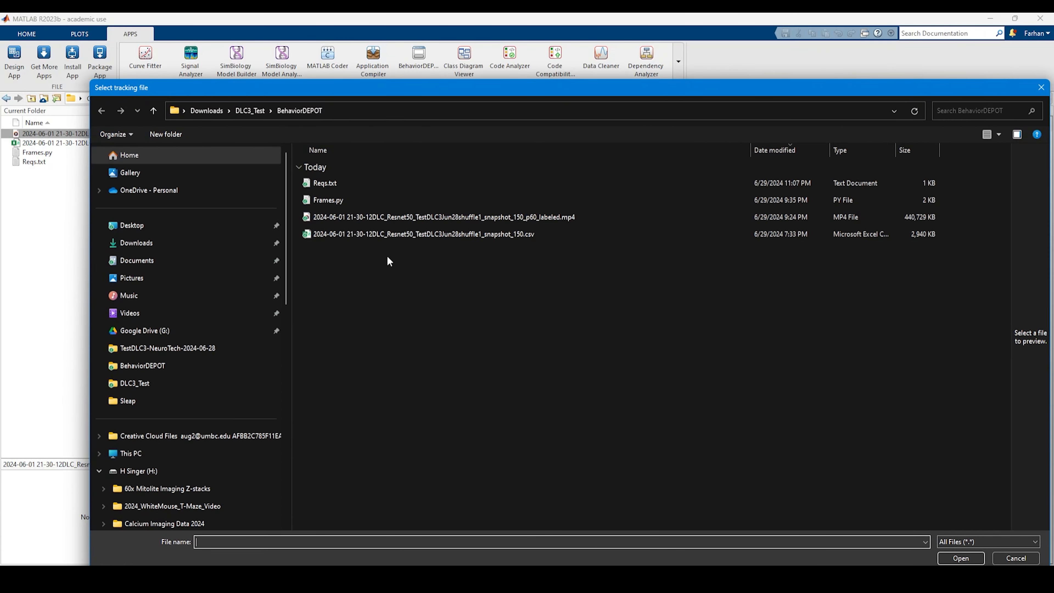
left_click(470, 235)
right_click(470, 234)
left_click(495, 240)
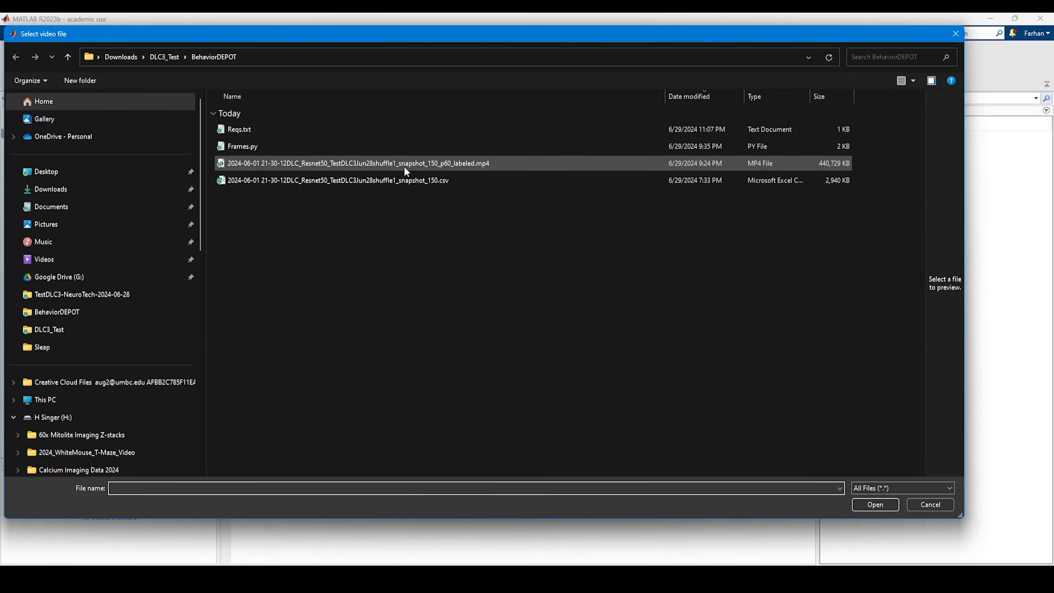
left_click(460, 167)
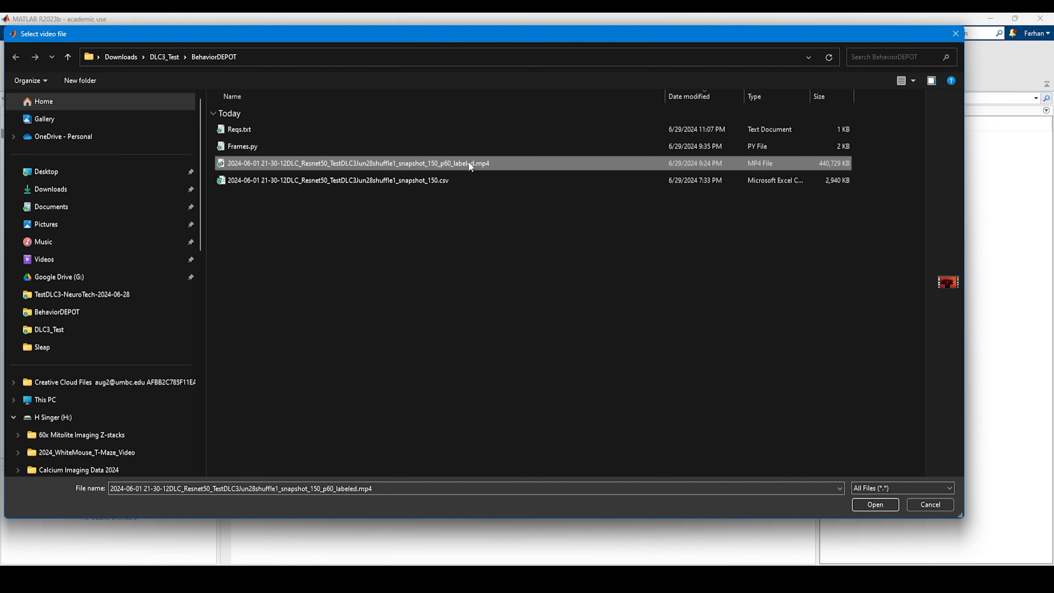
right_click(469, 163)
left_click(508, 172)
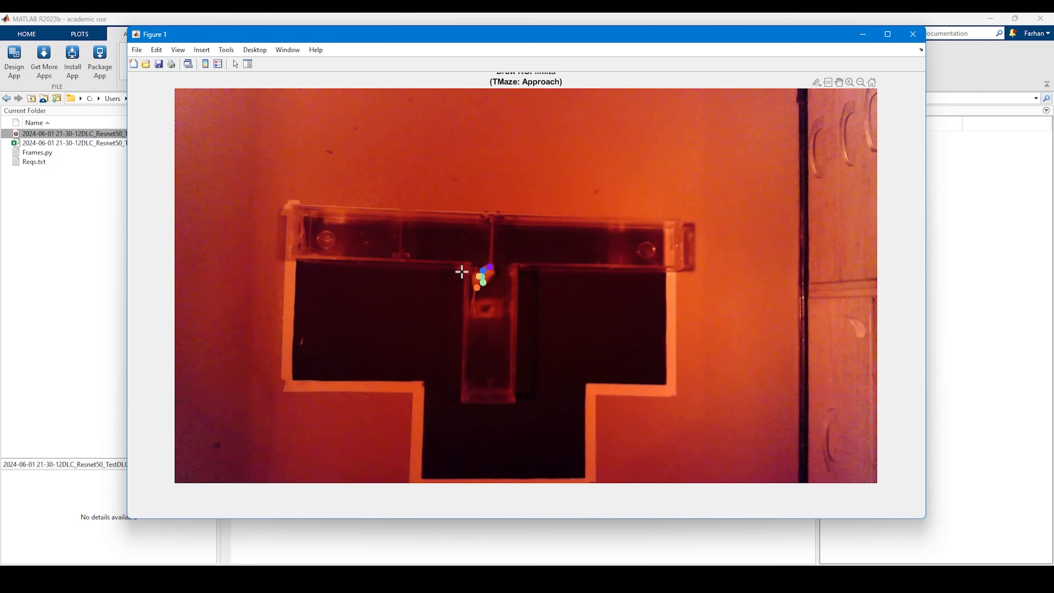
- Draw the TMaze Approach ROI as a four-corner polygon around the maze's vertical stem
left_click_drag(462, 271, 459, 404)
left_click(459, 405)
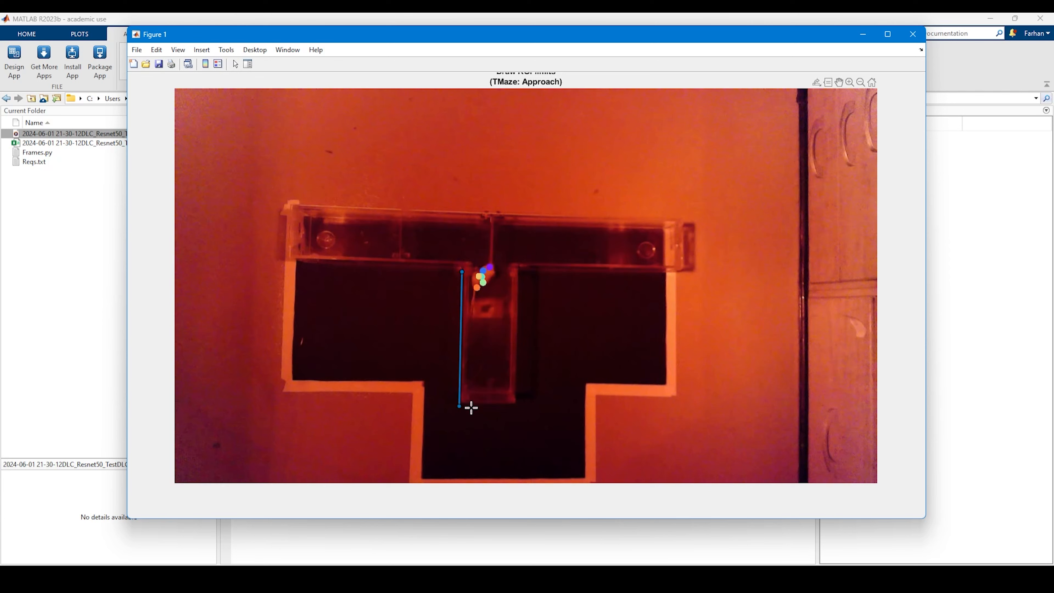
left_click(517, 406)
double_click(518, 272)
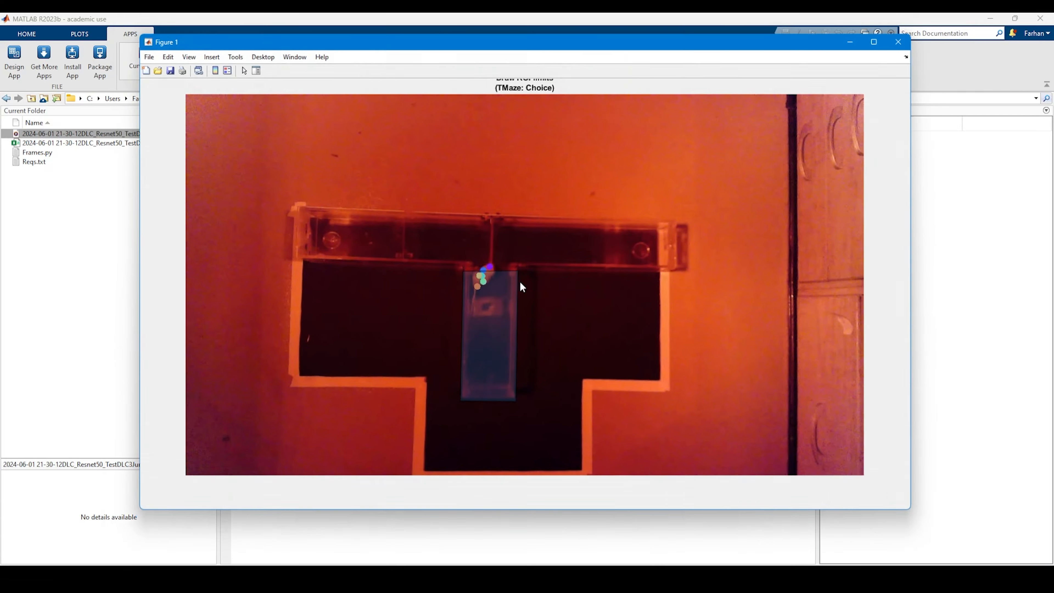
- Draw the TMaze Choice ROI as a four-corner polygon over the junction directly above the stem
left_click(464, 268)
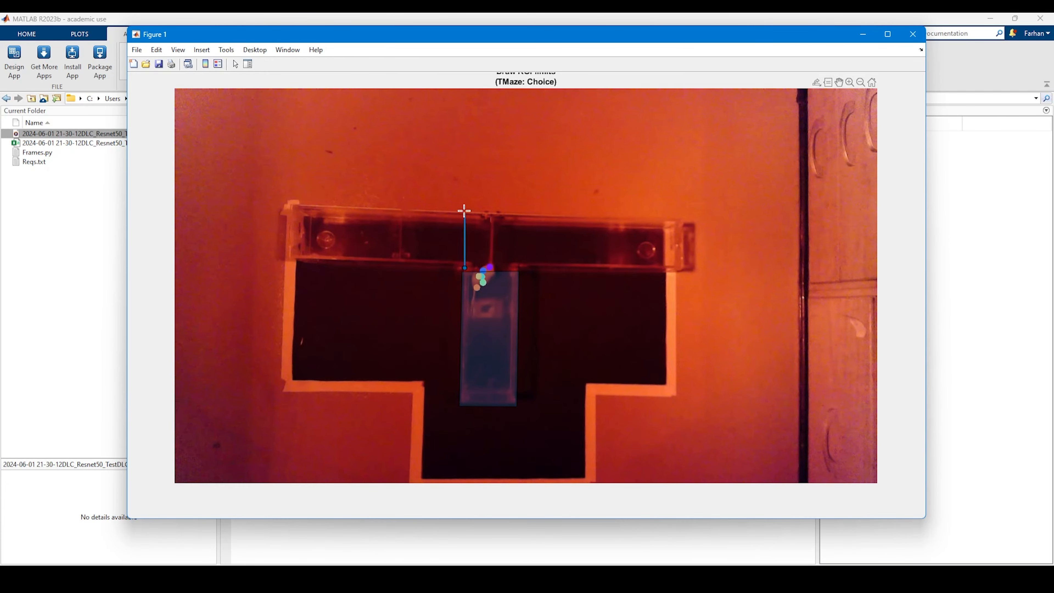
left_click(466, 207)
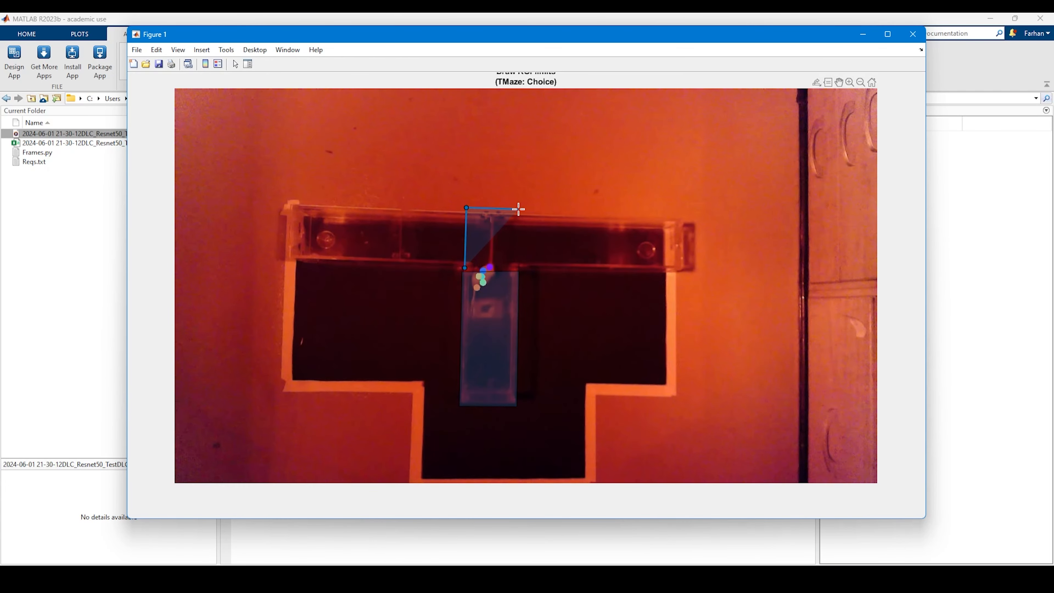
left_click(518, 209)
double_click(518, 271)
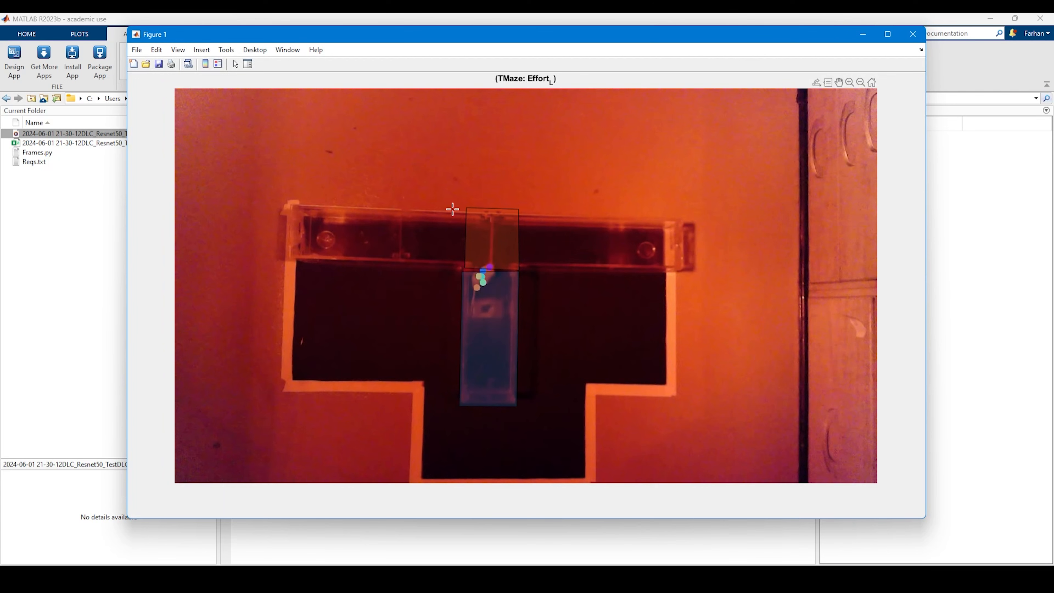
- Draw the TMaze Effort_L ROI around the whole left arm, from the junction to the arm's outer end
left_click(465, 208)
left_click(463, 268)
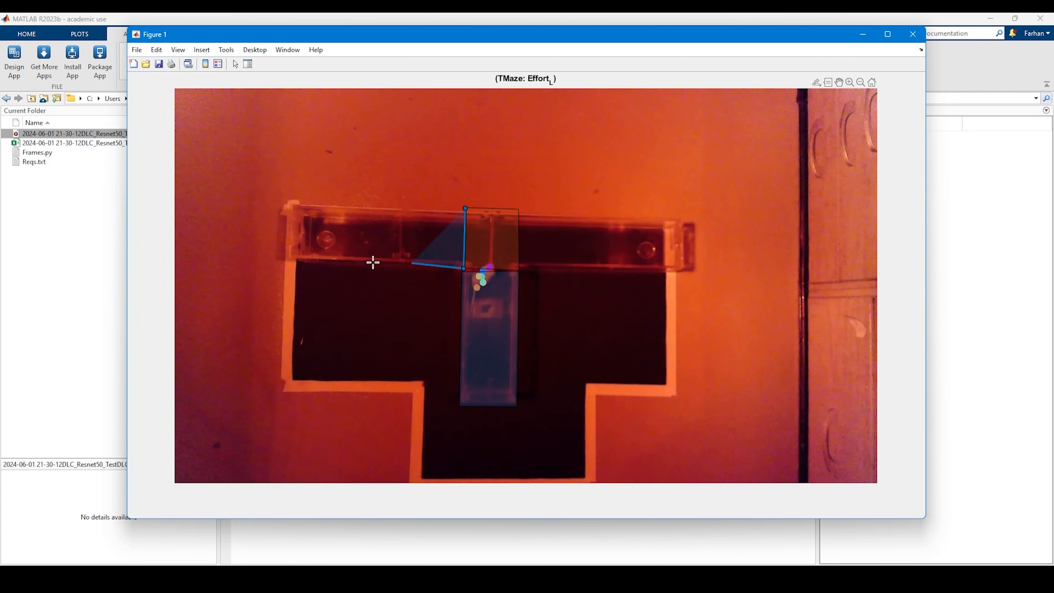
left_click(283, 263)
double_click(288, 202)
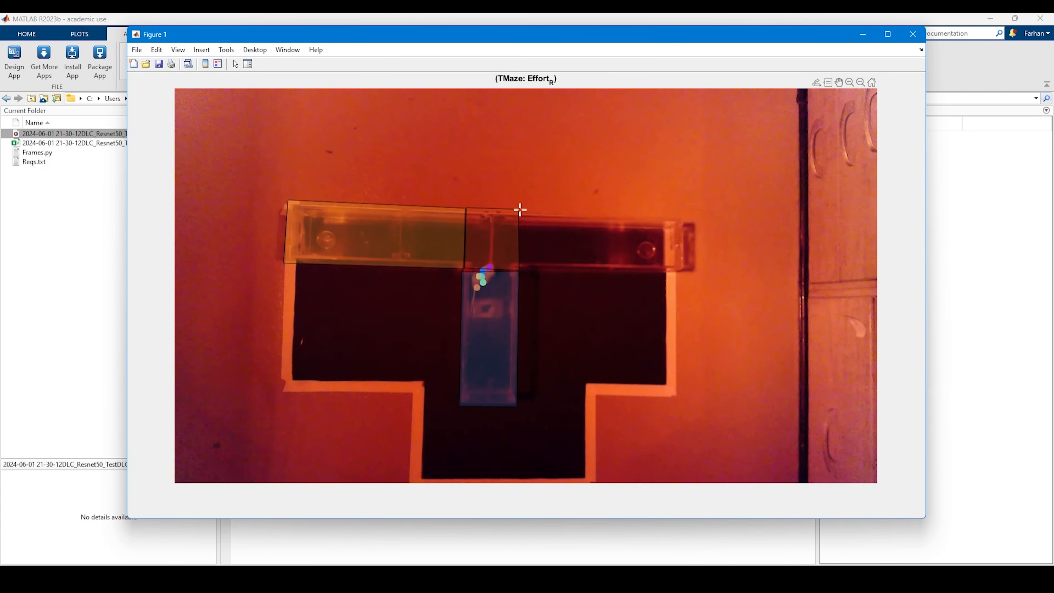
- Draw the TMaze Effort_R ROI around the right arm, from the junction to the arm's outer end
left_click(520, 210)
left_click(522, 271)
left_click(688, 273)
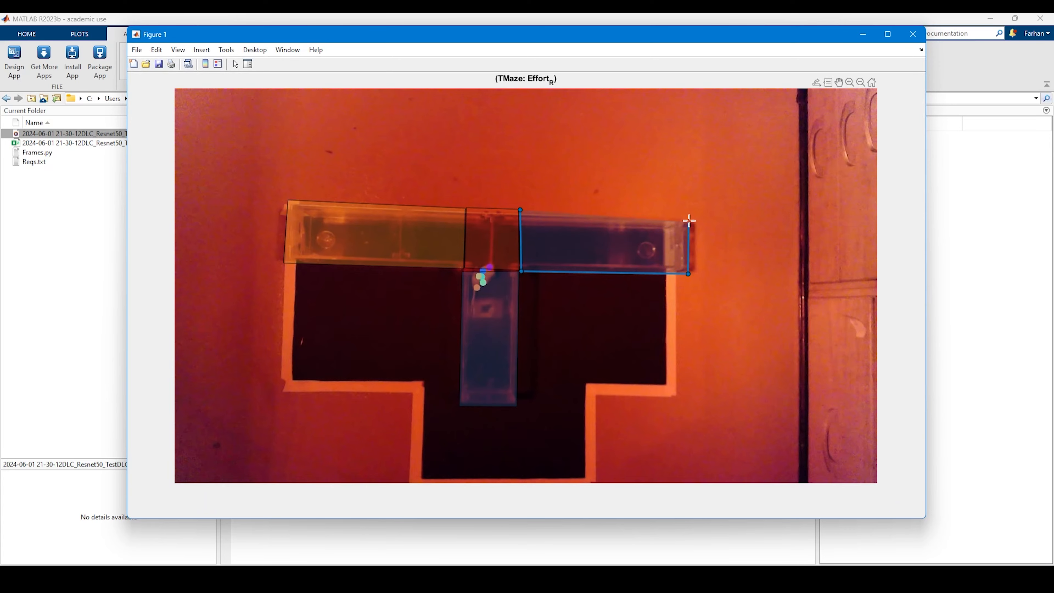
double_click(688, 216)
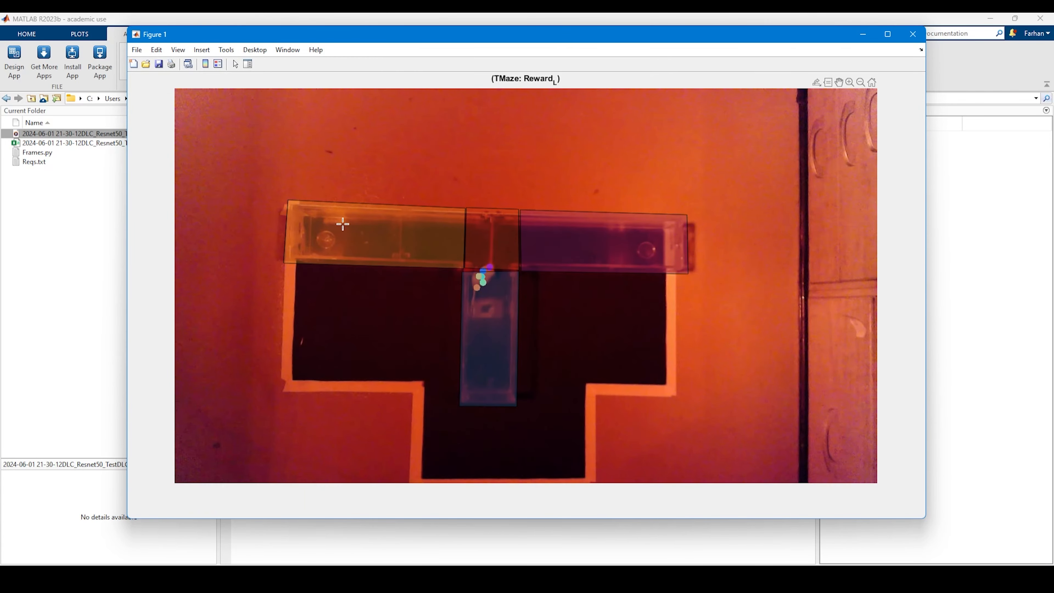
- Draw the TMaze Reward_L ROI as a small box around the circular reward spot in the left arm
left_click(343, 219)
left_click(344, 259)
left_click(305, 259)
double_click(306, 219)
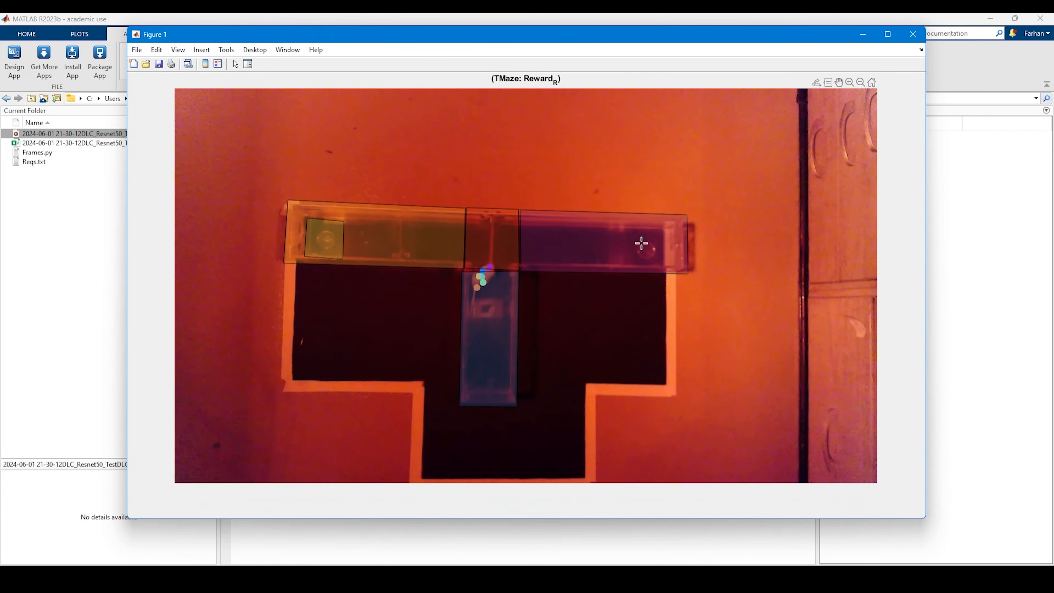
- Draw the TMaze Reward_R ROI as a small box around the circular reward spot in the right arm
left_click(629, 229)
left_click(629, 264)
left_click(670, 266)
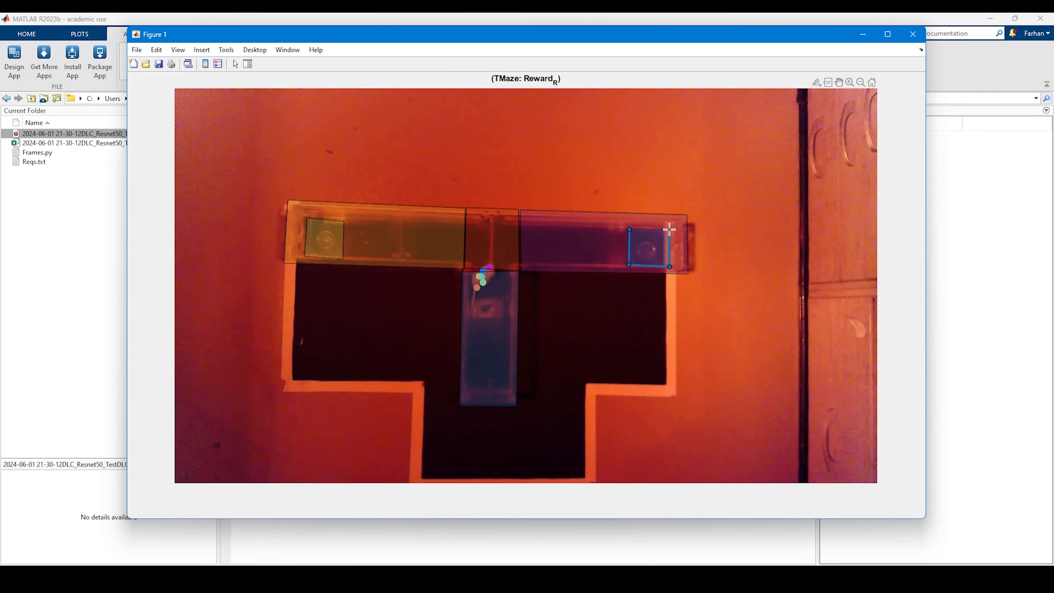
double_click(670, 229)
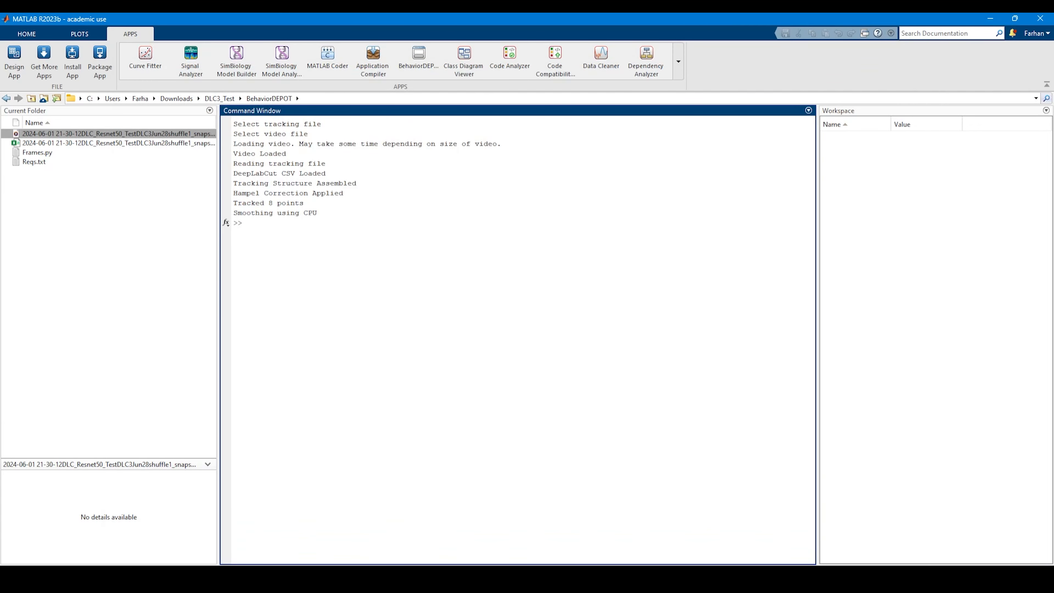
- Bring up the hardware performance monitor and move it and the body-part matching dialog clear of each other over the figure
key("alt+Tab")
left_click_drag(724, 258, 559, 278)
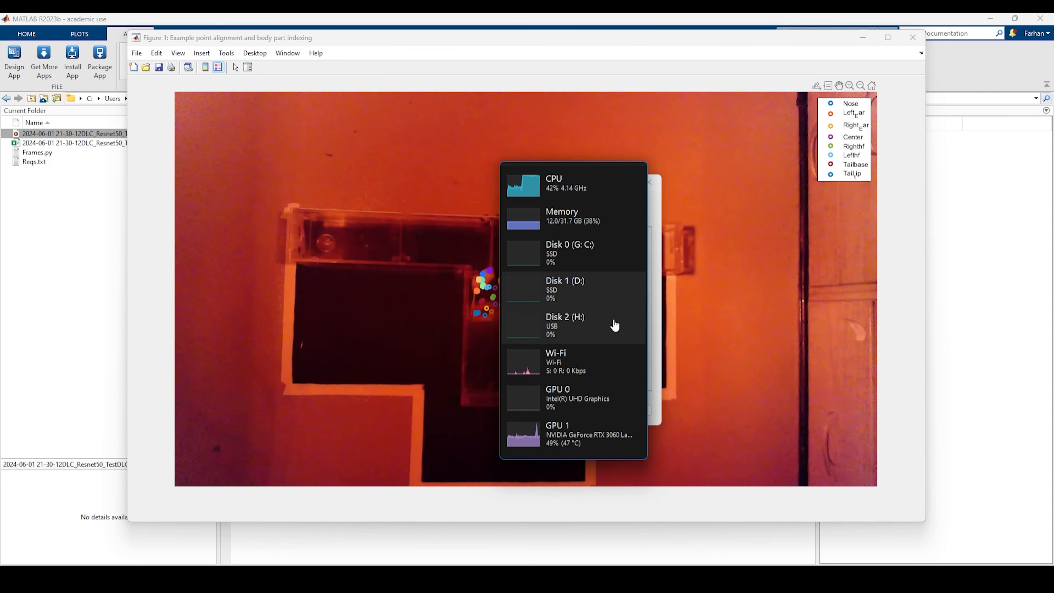
left_click_drag(581, 328, 238, 338)
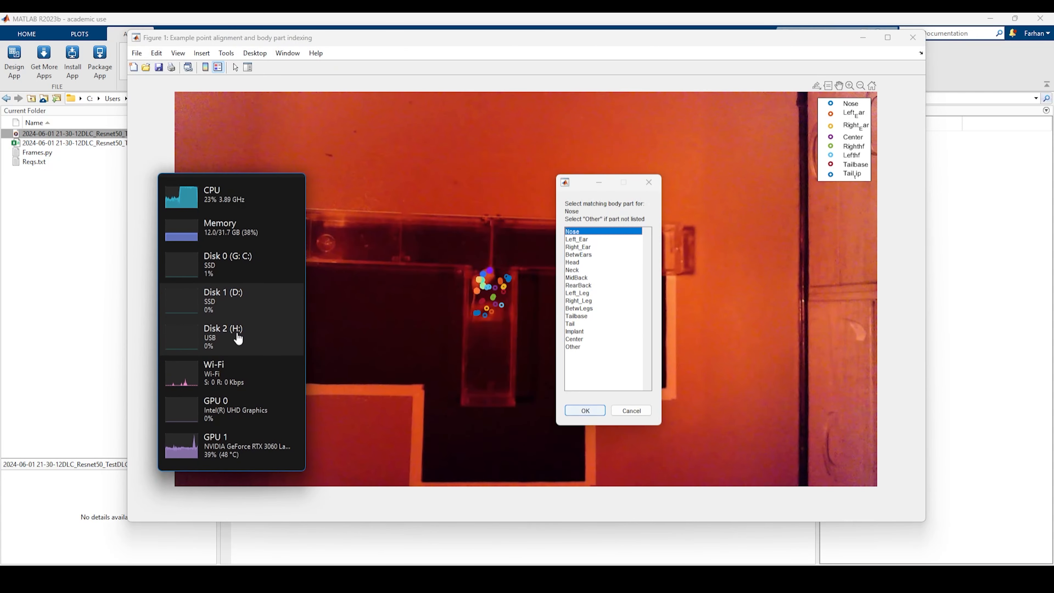
left_click_drag(578, 191, 546, 194)
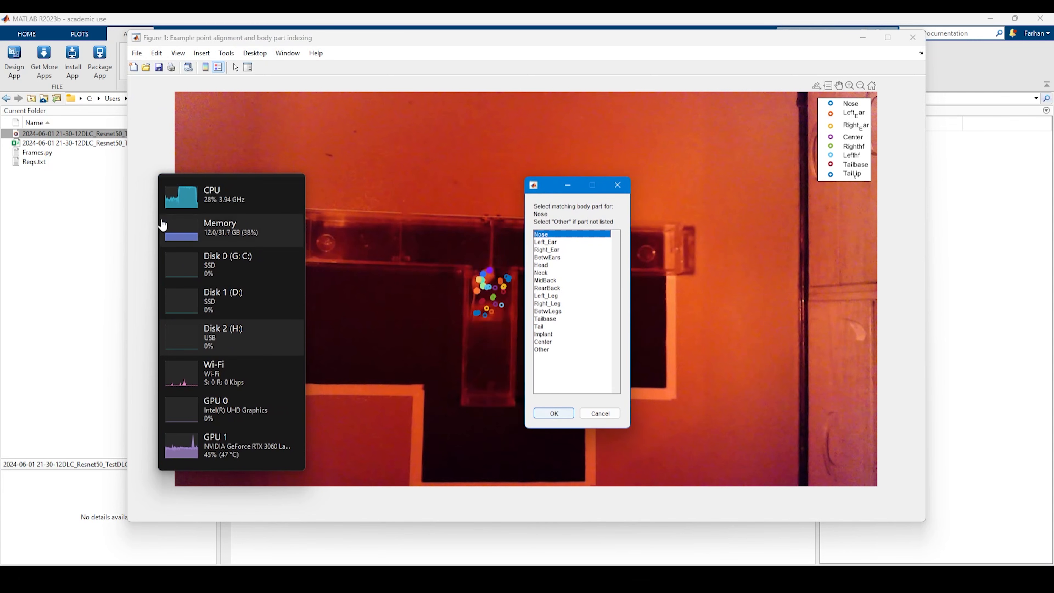
left_click_drag(205, 233, 63, 244)
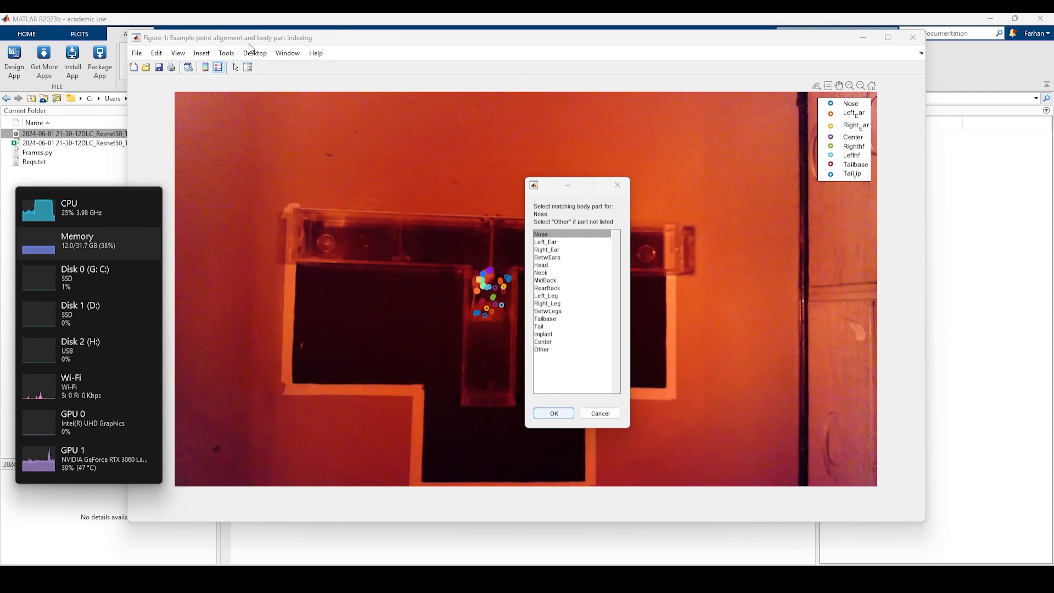
- Match the tracked Nose, Left_Ear, Right_Ear and Center points to the body parts of the same names
left_click_drag(537, 185, 519, 210)
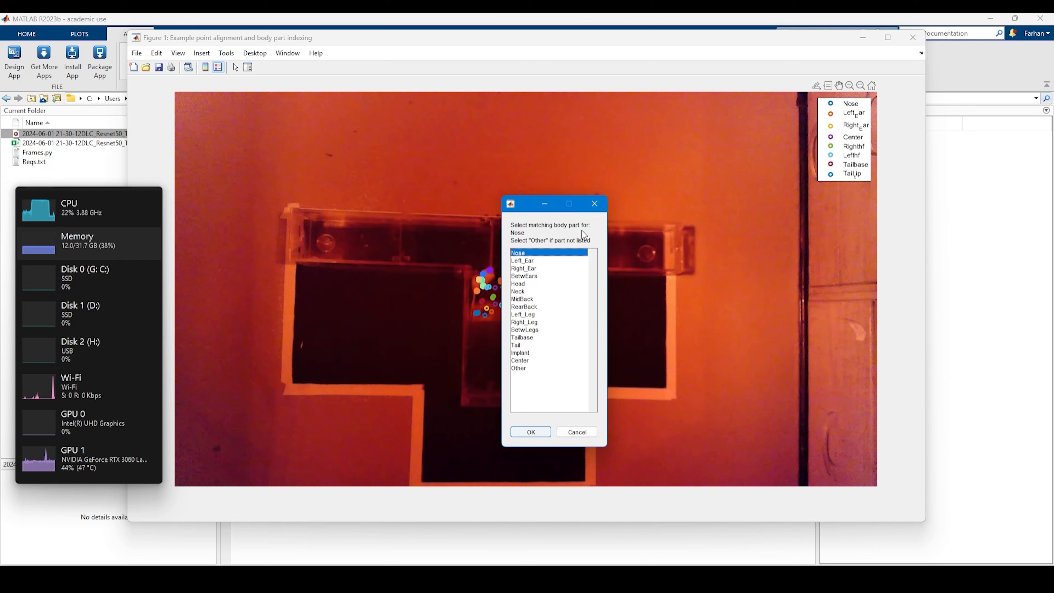
left_click_drag(516, 203, 693, 213)
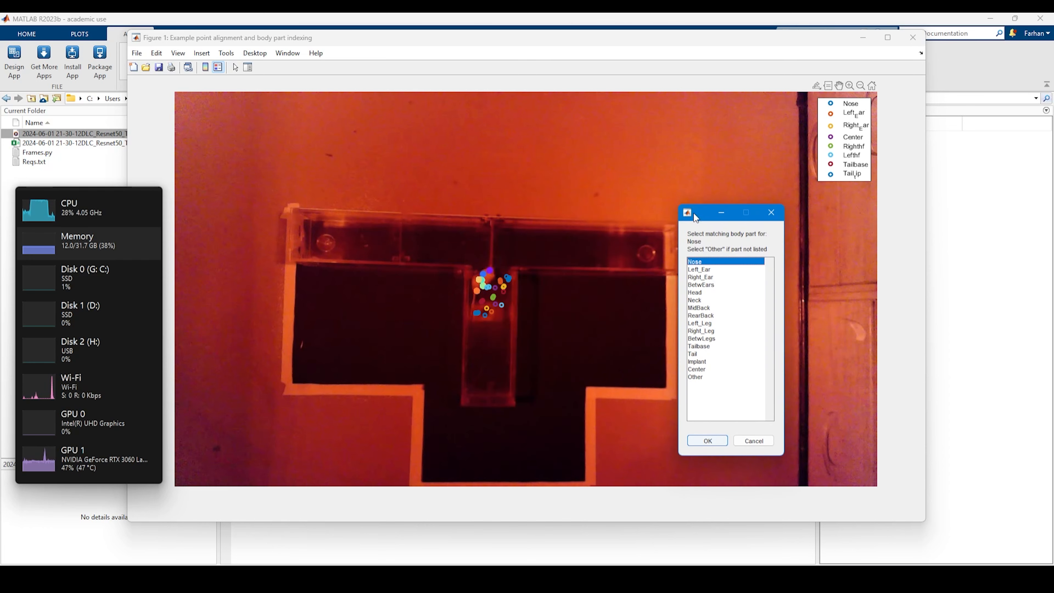
double_click(701, 261)
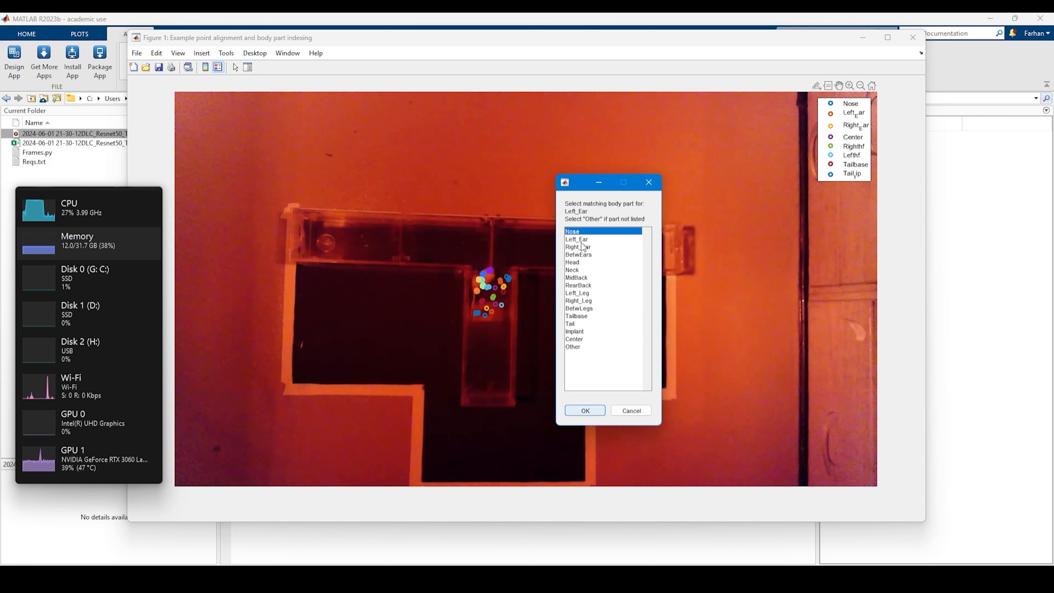
double_click(582, 241)
double_click(585, 248)
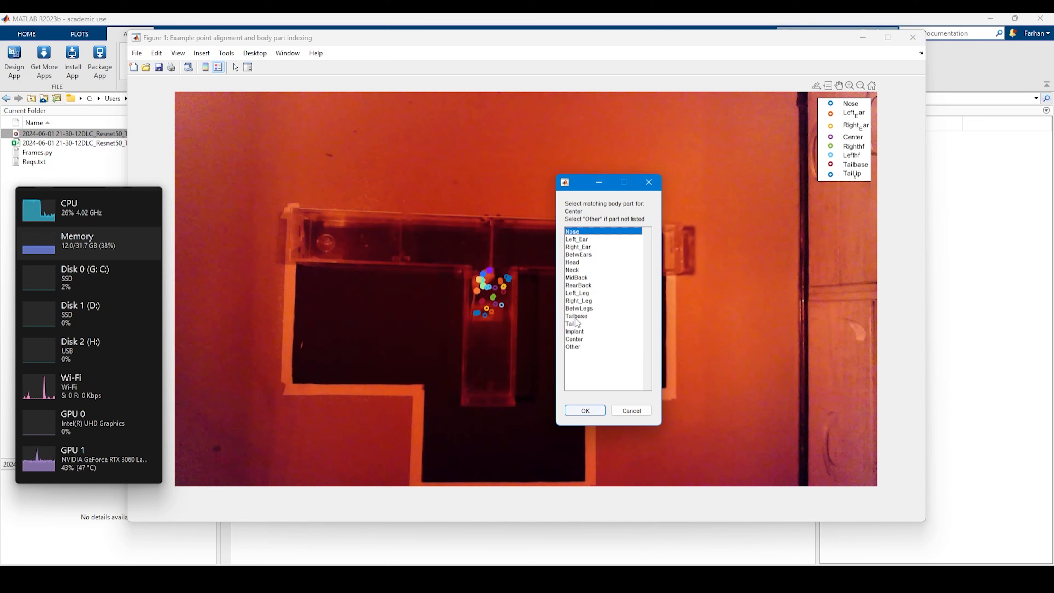
double_click(575, 338)
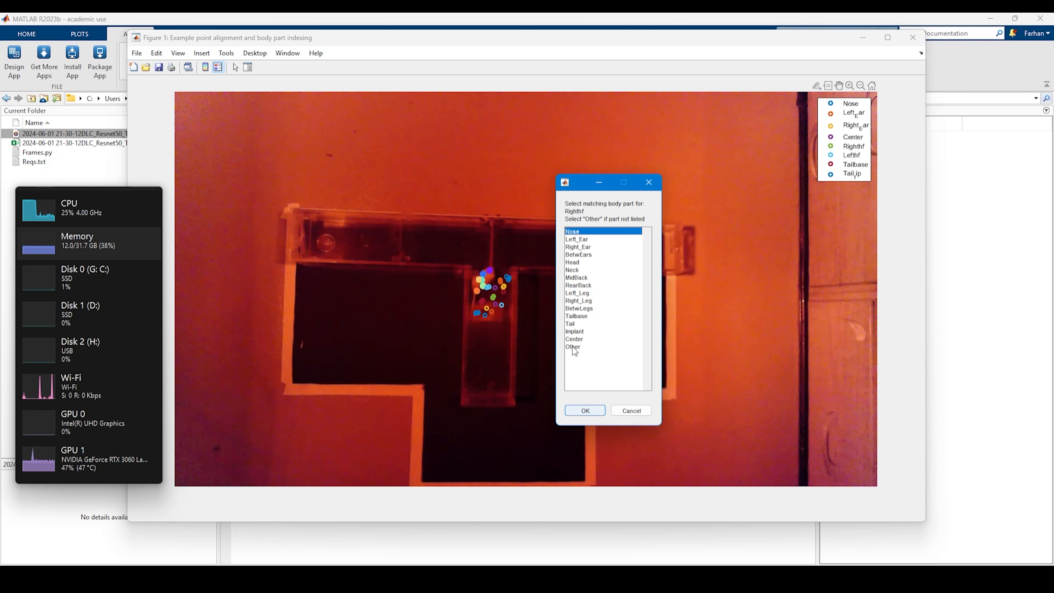
- Match the tracked Righthf point to Right_Leg and the Lefthf point to Left_Leg
left_click(583, 301)
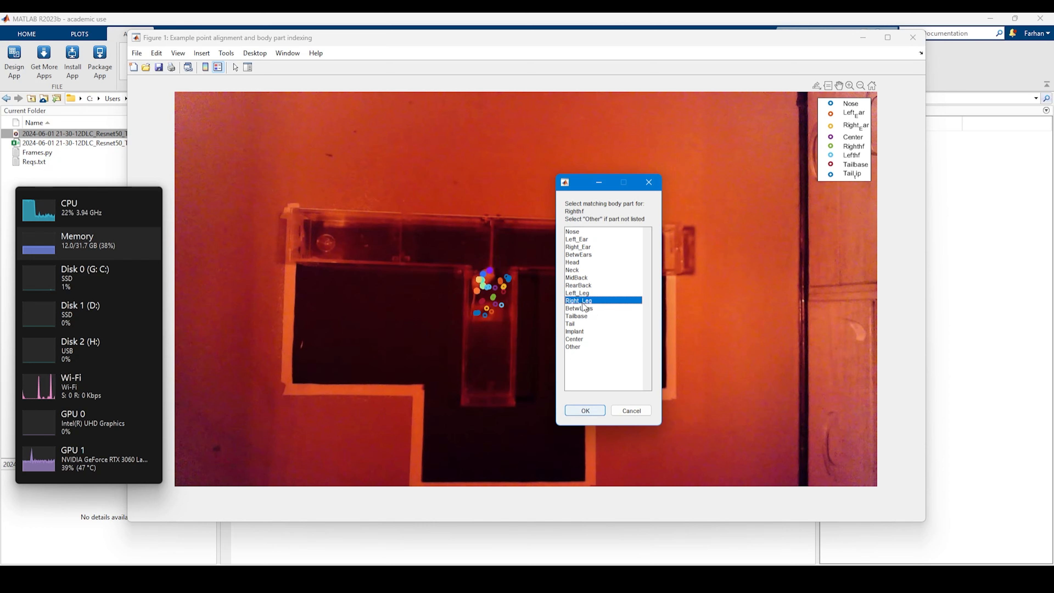
left_click(586, 411)
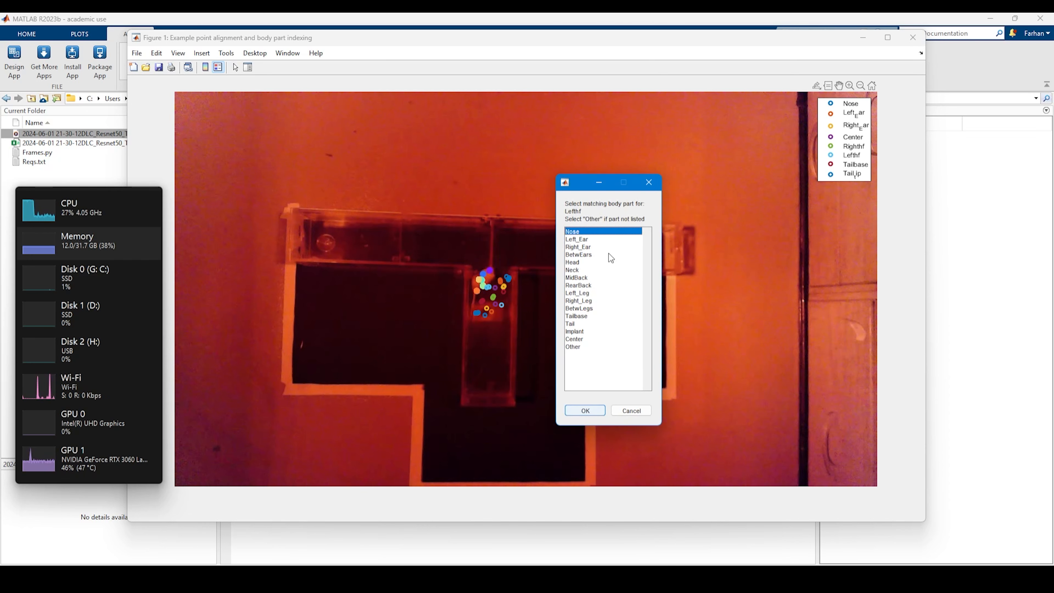
left_click(583, 293)
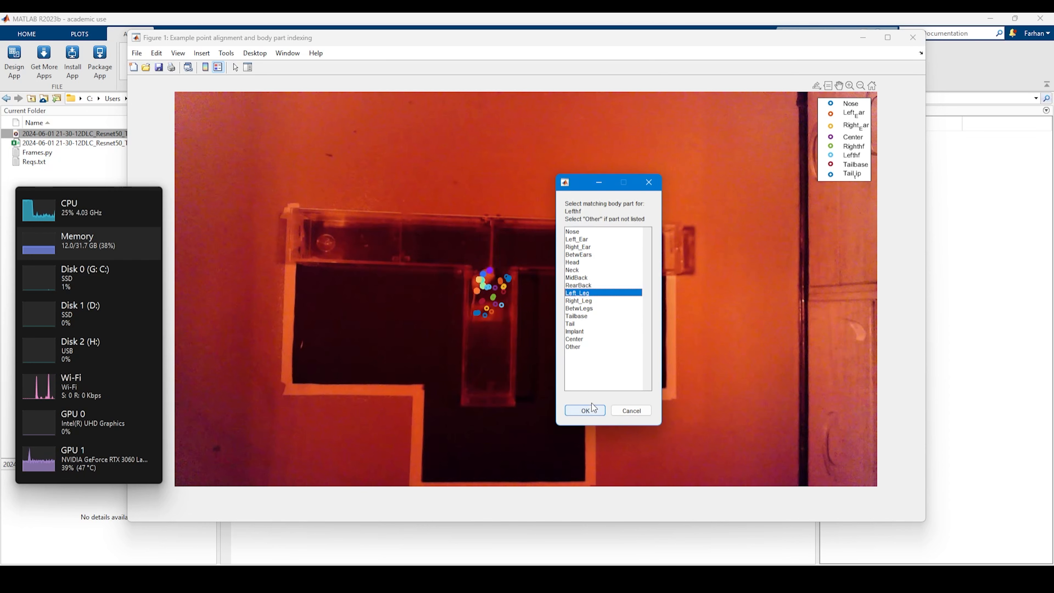
left_click(592, 409)
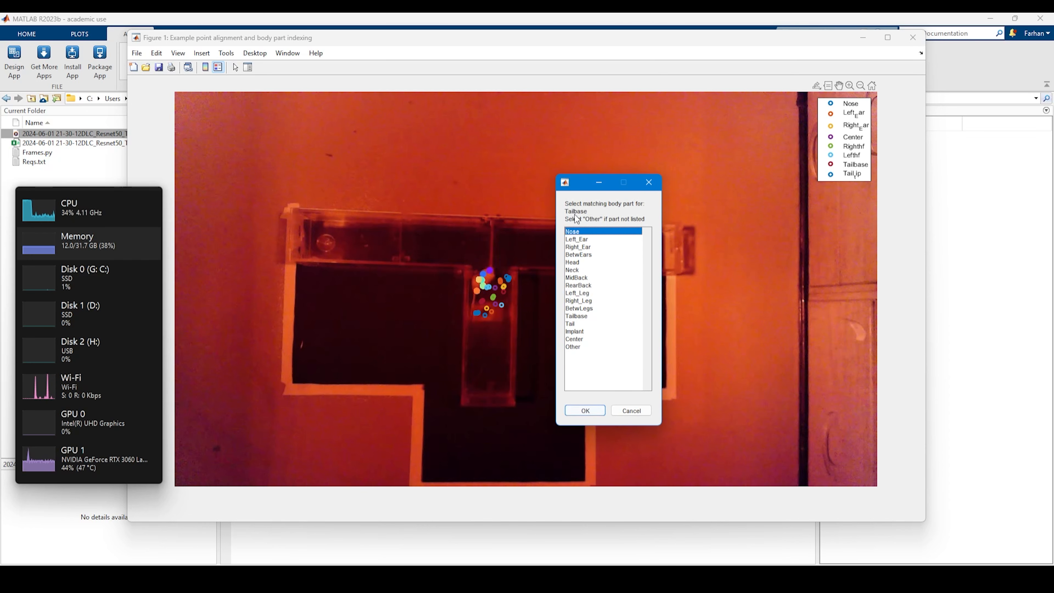
- Match Tailbase to Tailbase and Tail_tip to Tail, and decline re-registering the tracked parts
left_click(580, 316)
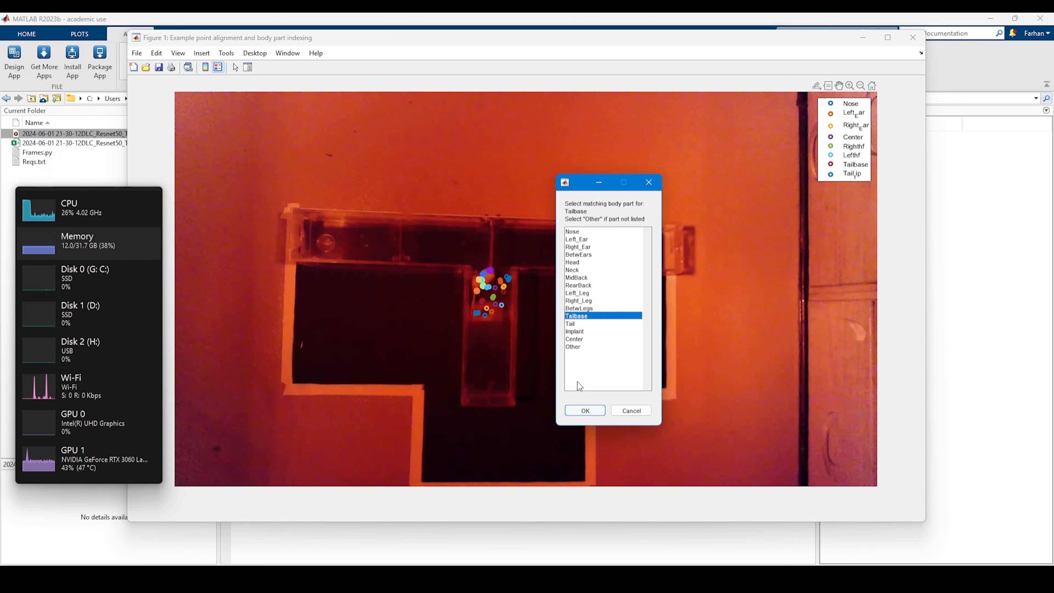
left_click(585, 409)
left_click(578, 323)
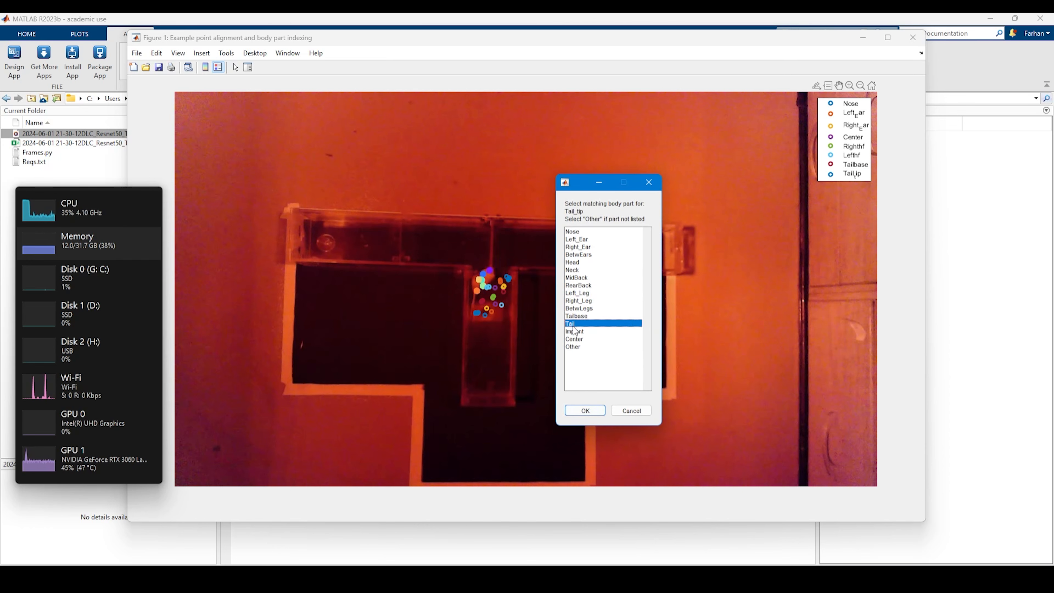
left_click(591, 409)
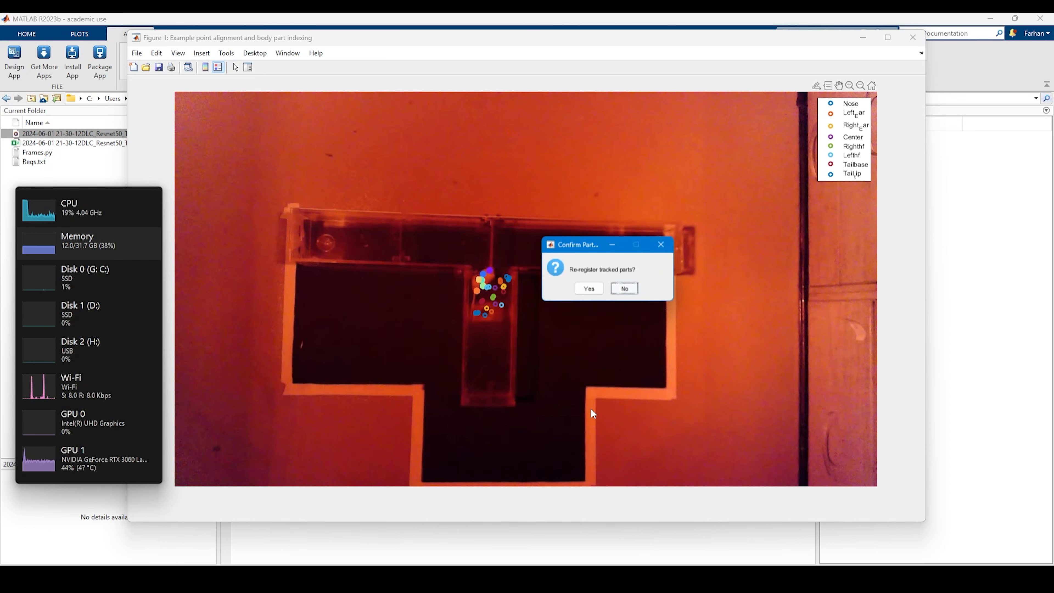
left_click(626, 289)
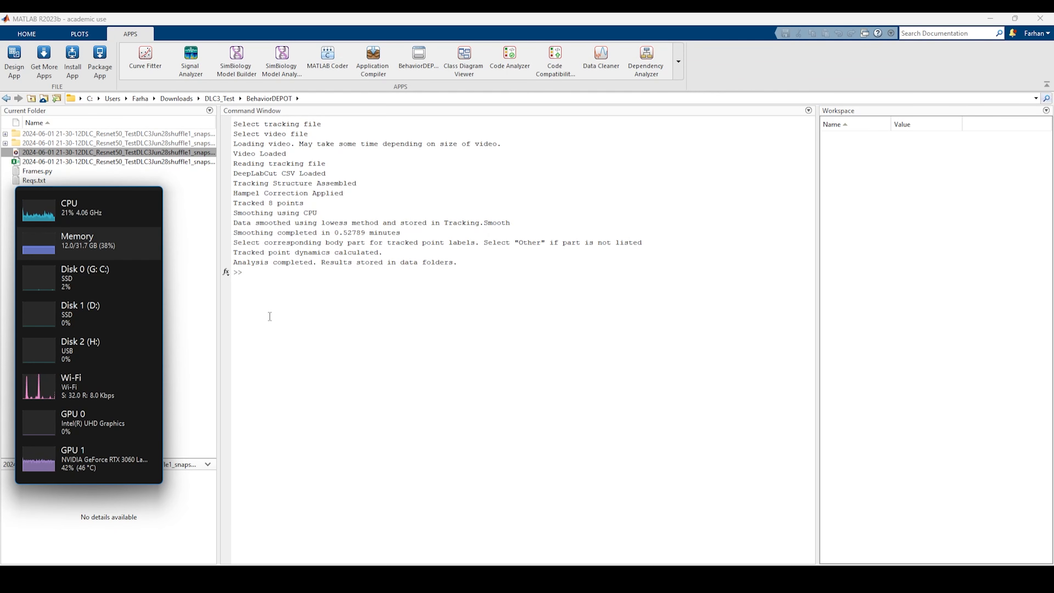
- Clear the hardware performance monitor off the MATLAB window
left_click_drag(128, 297, 769, 296)
double_click(768, 295)
left_click_drag(842, 202, 521, 104)
left_click(870, 100)
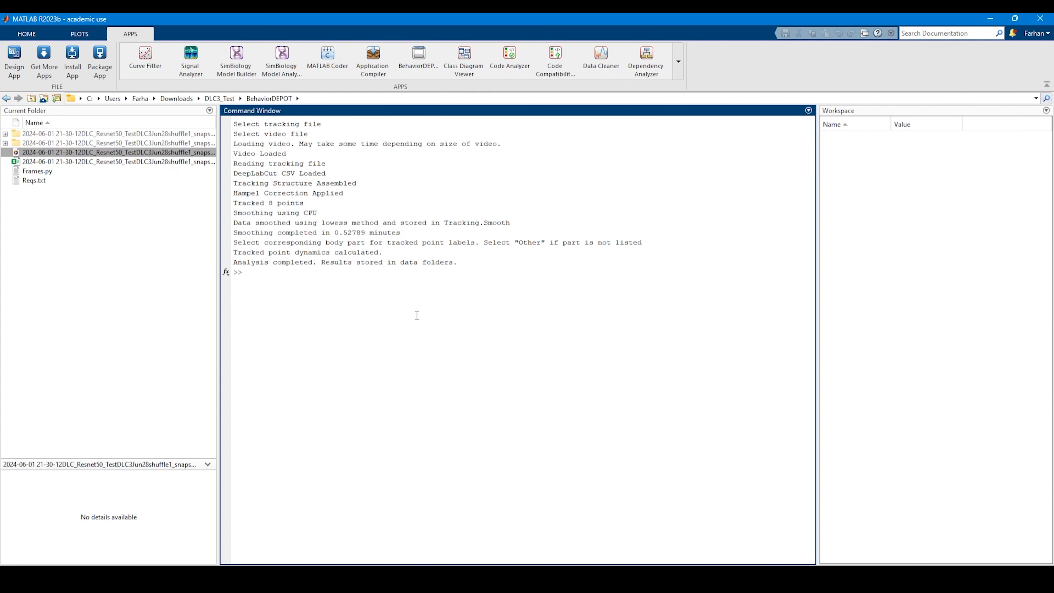
- Review the command output on smoothing, body-part matching, point dynamics and analysis completion
left_click_drag(423, 232, 237, 224)
left_click(284, 262)
left_click_drag(465, 264, 232, 245)
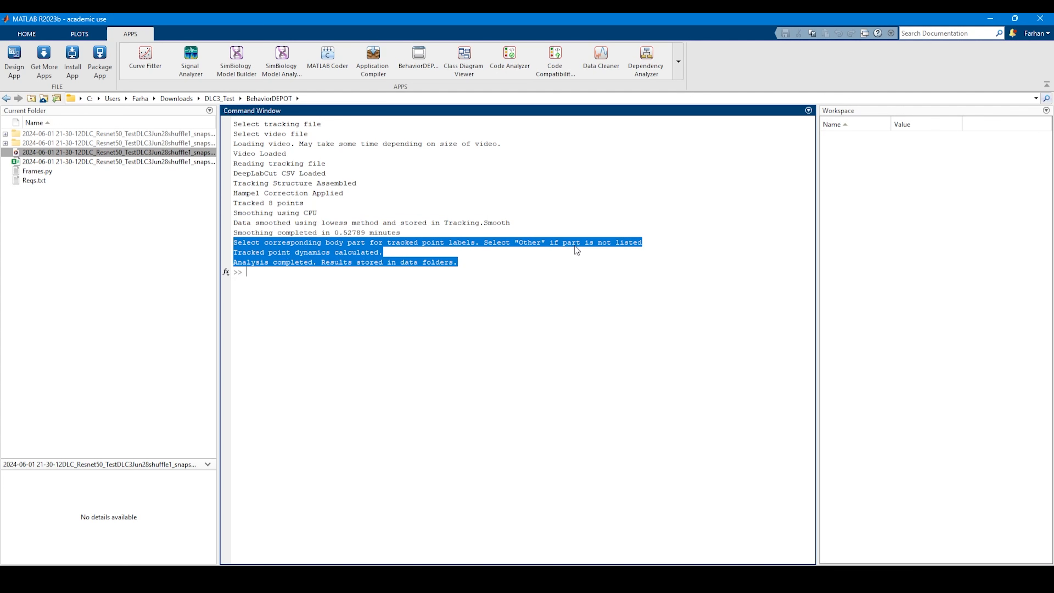
left_click(435, 265)
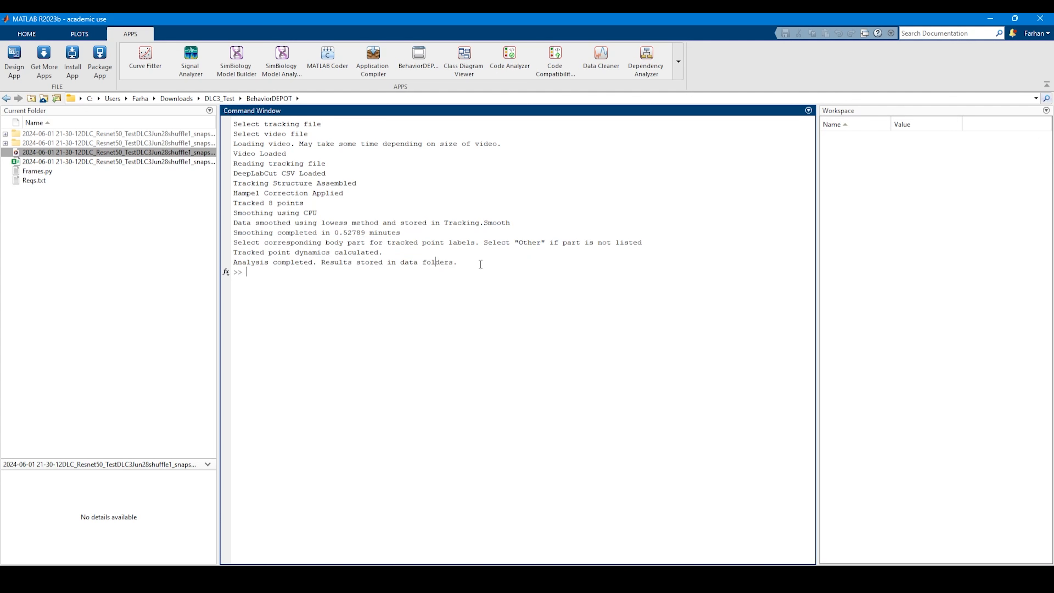
left_click_drag(481, 264, 234, 264)
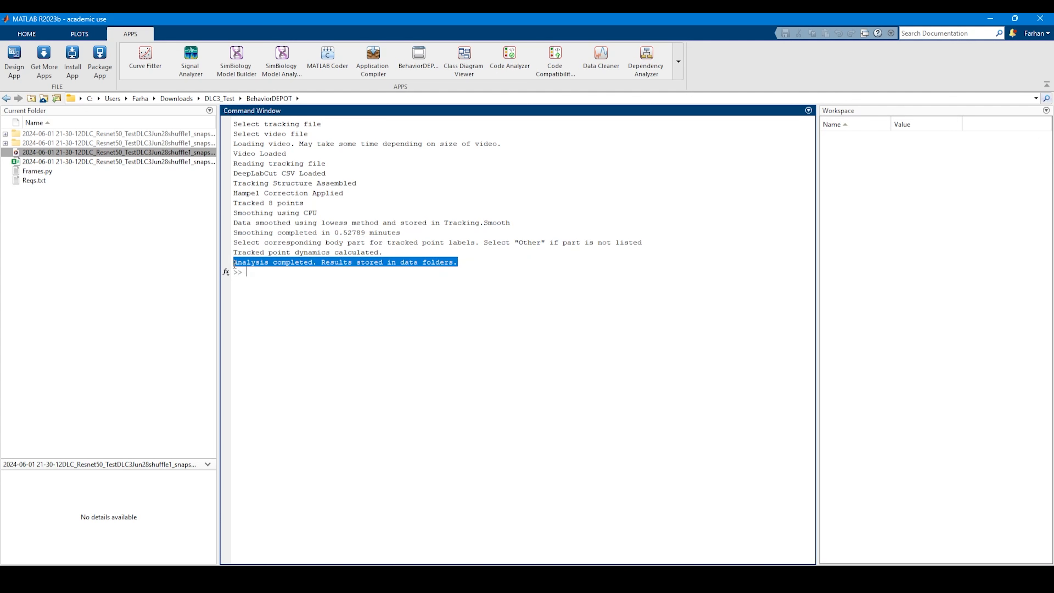
- Expand both analysis result folders and preview their Behavior, Params, Metrics and Tracking MAT-files
left_click(6, 144)
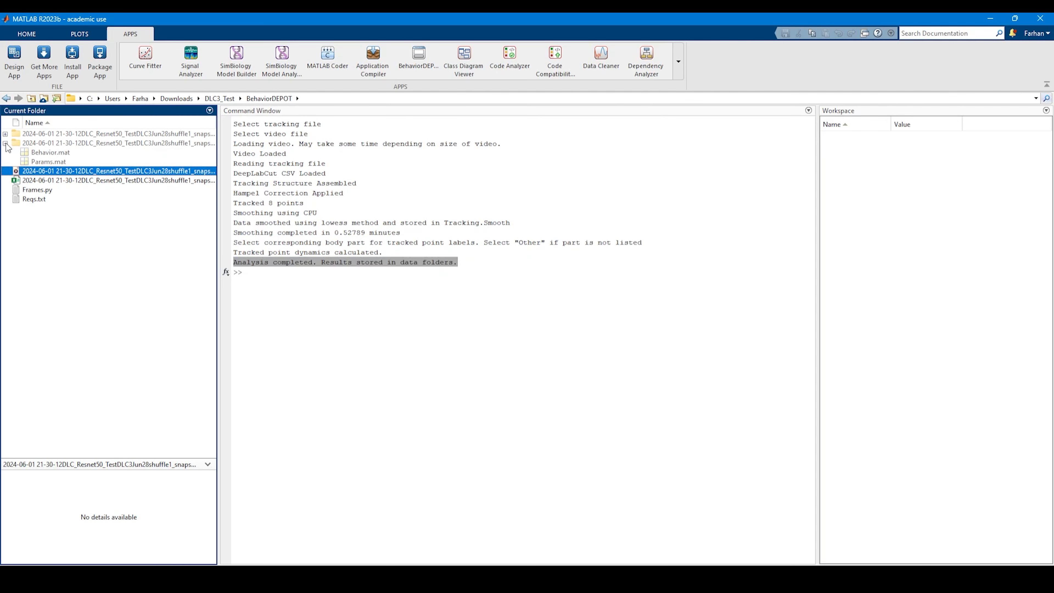
left_click(57, 153)
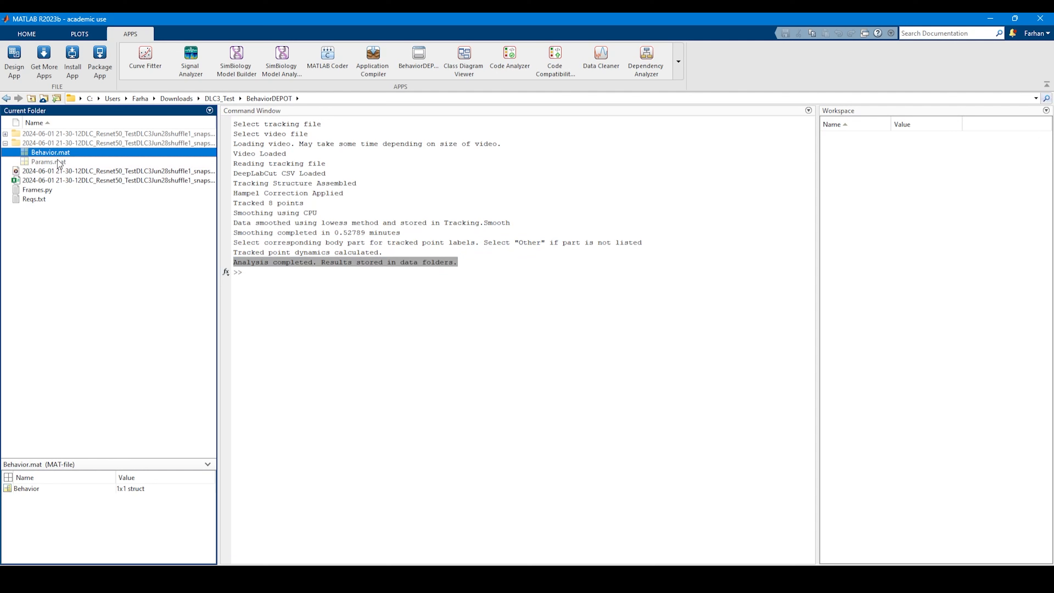
left_click(59, 162)
left_click(57, 154)
left_click(5, 135)
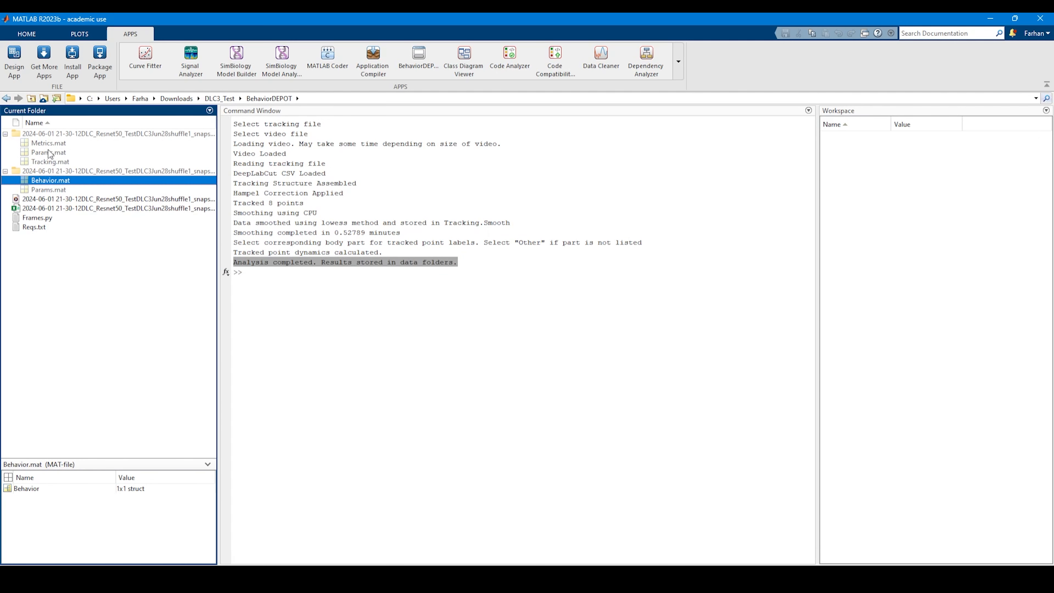
left_click(50, 146)
left_click(53, 152)
left_click(55, 162)
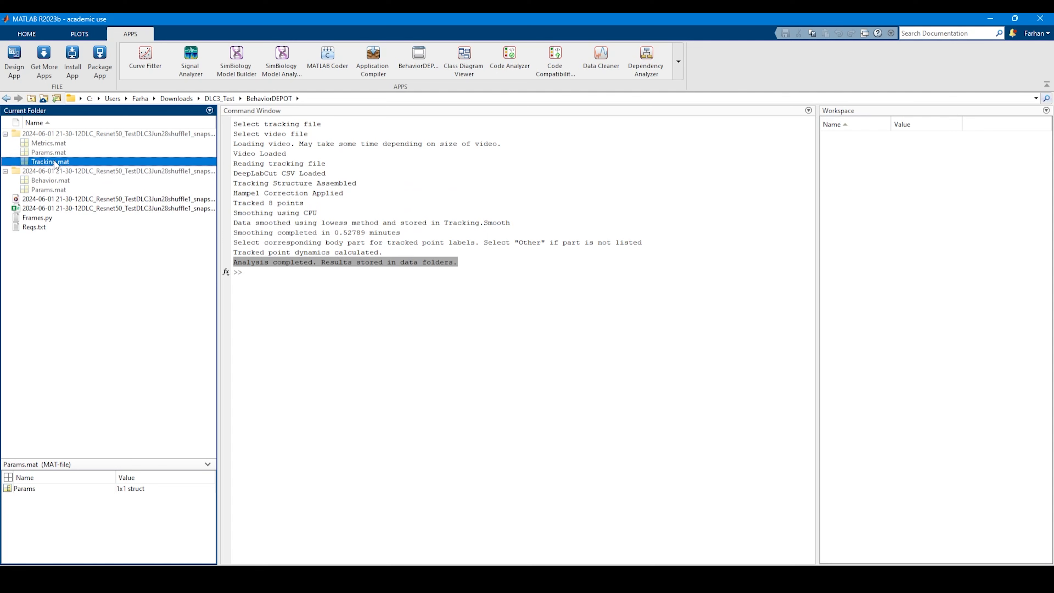
- Load Tracking.mat into the workspace and open the Raw struct of the Tracking variable
double_click(55, 162)
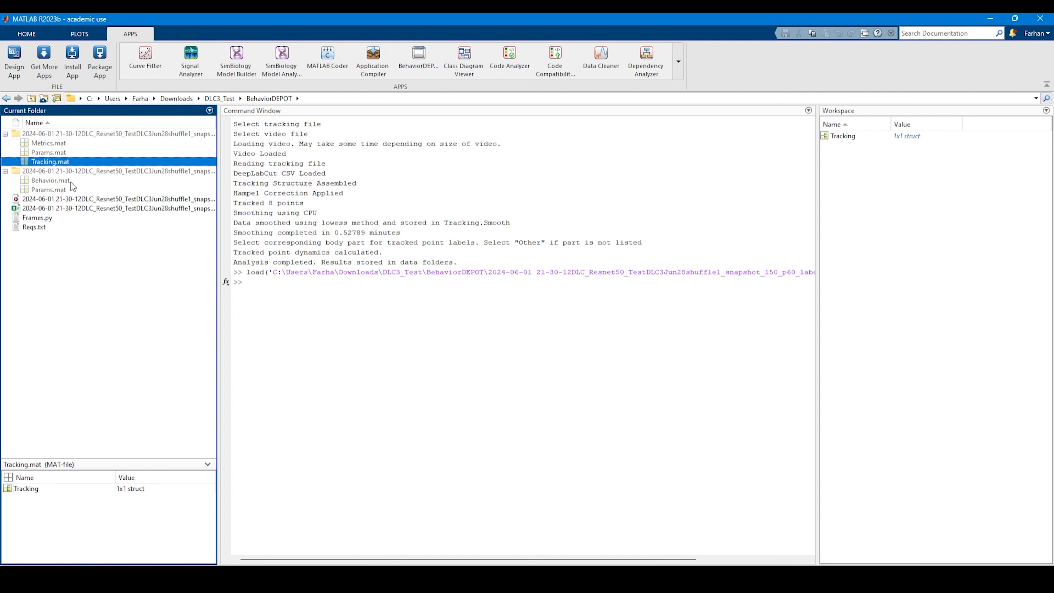
double_click(846, 136)
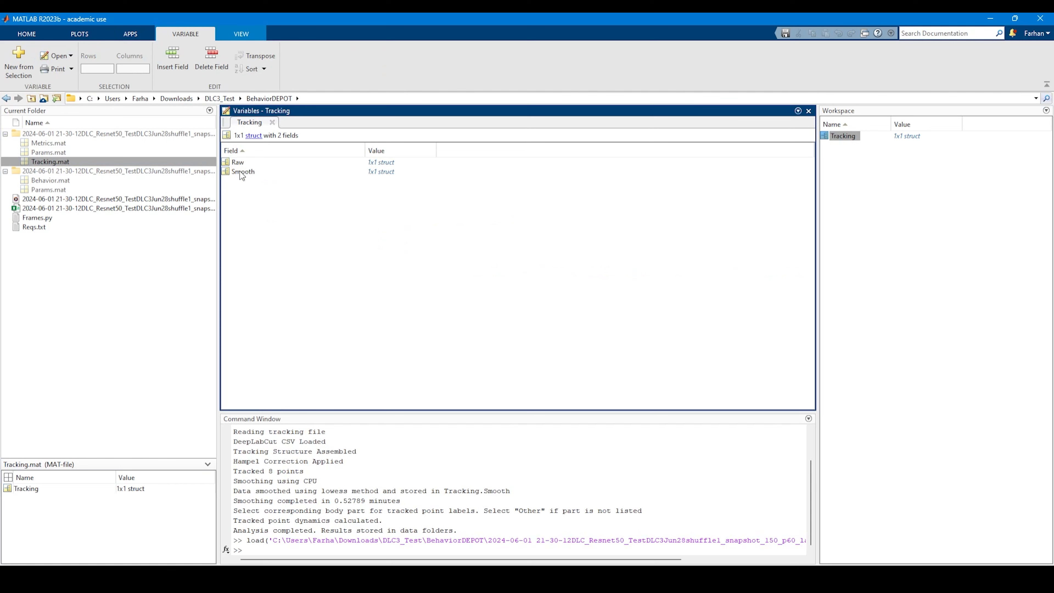
left_click(242, 173)
left_click(240, 164)
double_click(239, 163)
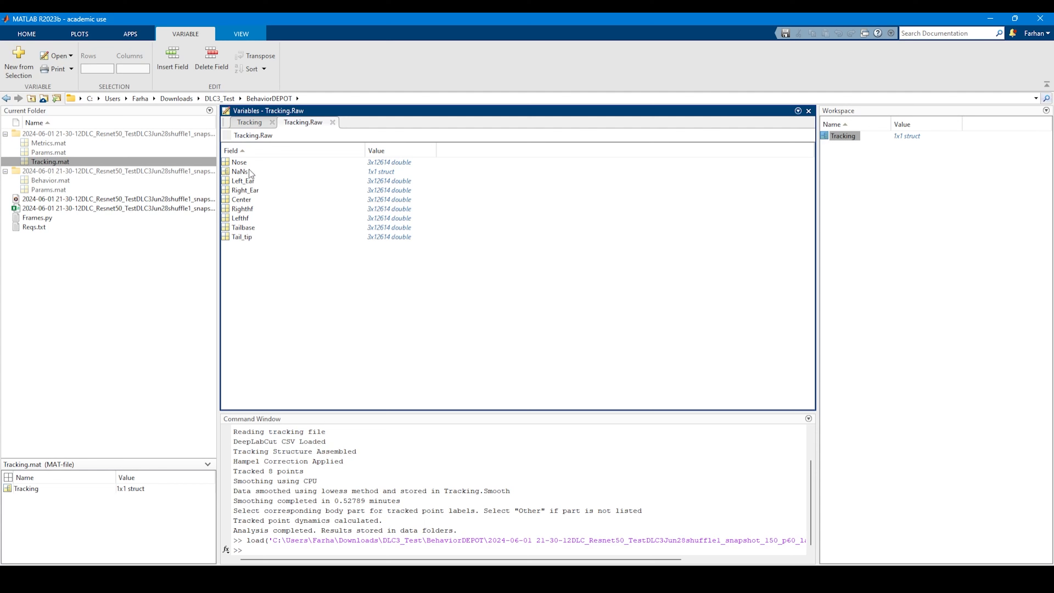
- Look through the Nose, NaNs, Left_Ear, Right_Ear and Center fields of Tracking.Raw
left_click(247, 163)
left_click(243, 171)
left_click(245, 181)
left_click(246, 190)
left_click(247, 199)
left_click(130, 36)
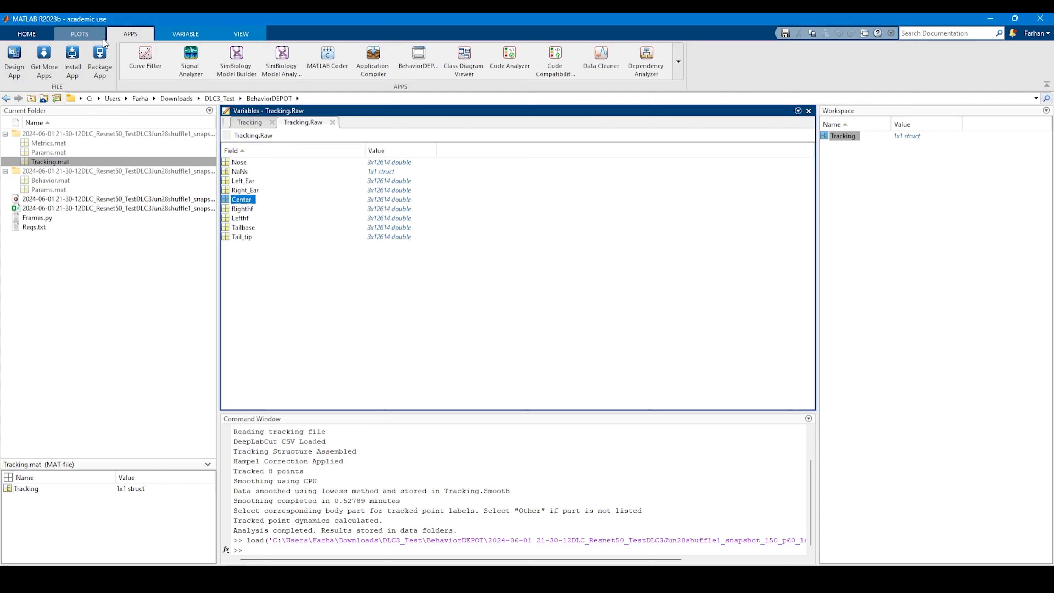
left_click(79, 34)
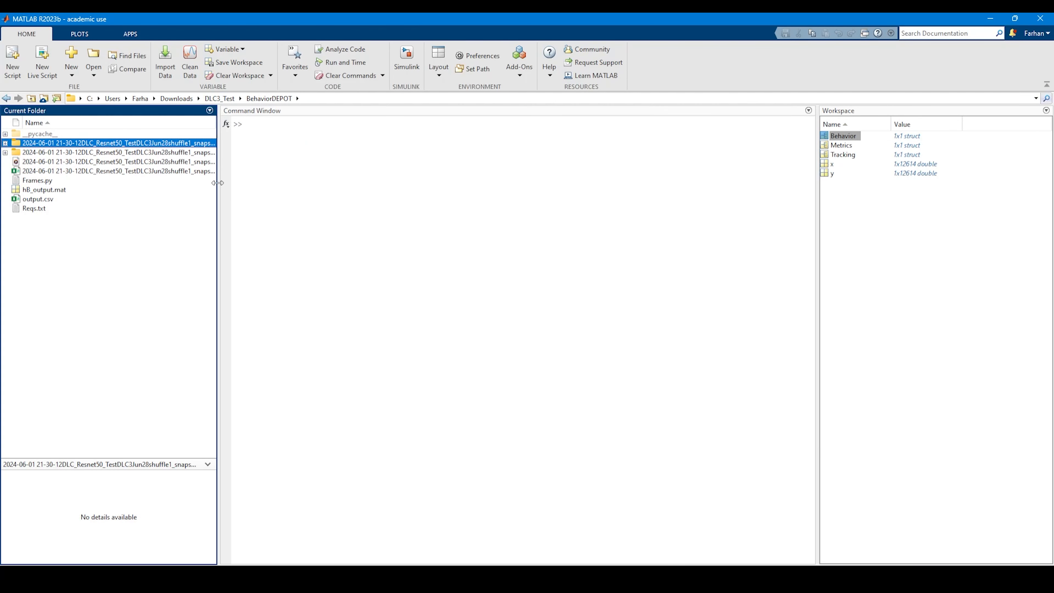
- Open the results folder whose name ends in p60_labeled_analyzed and load its Behavior.mat file
left_click_drag(217, 182, 365, 216)
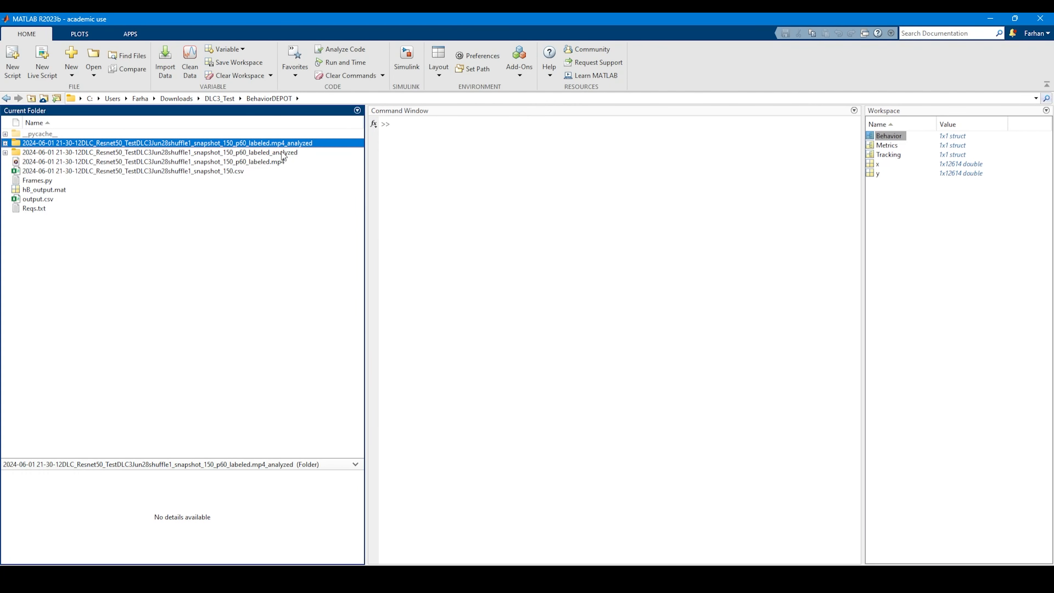
left_click(265, 152)
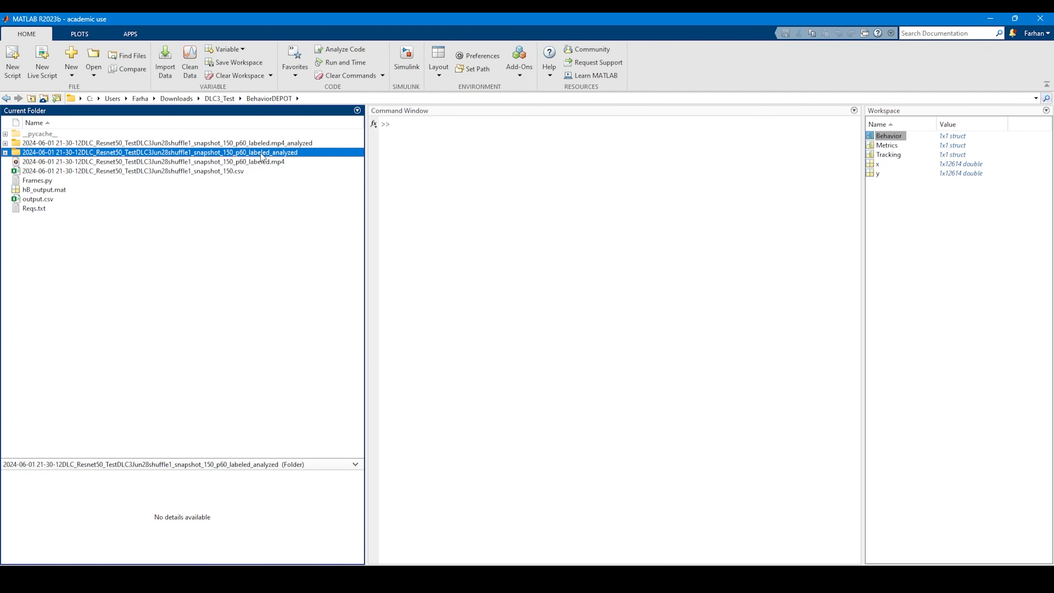
double_click(281, 157)
left_click(47, 137)
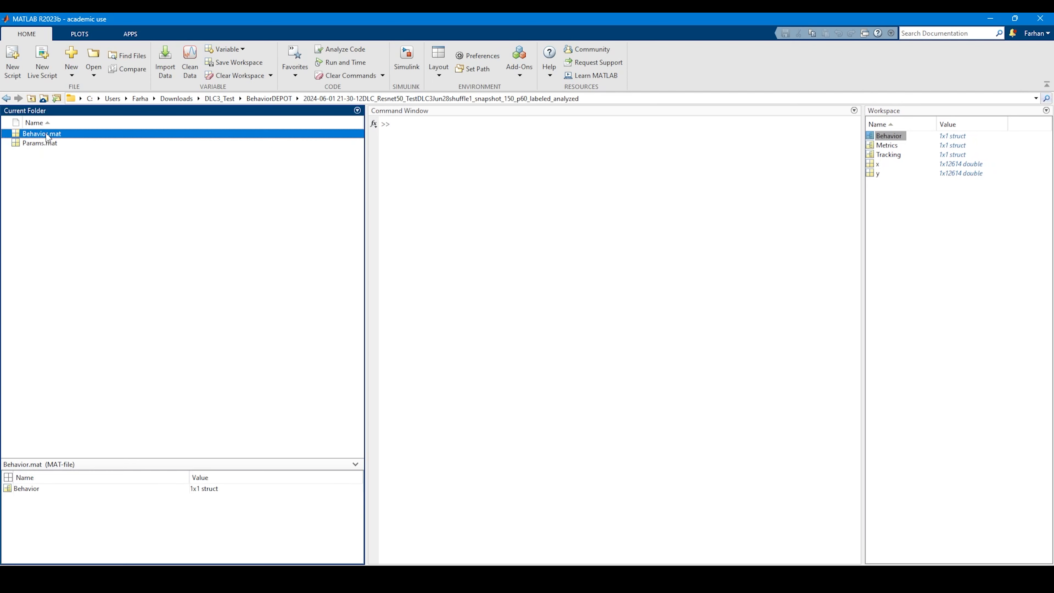
double_click(43, 135)
left_click_drag(365, 243, 196, 224)
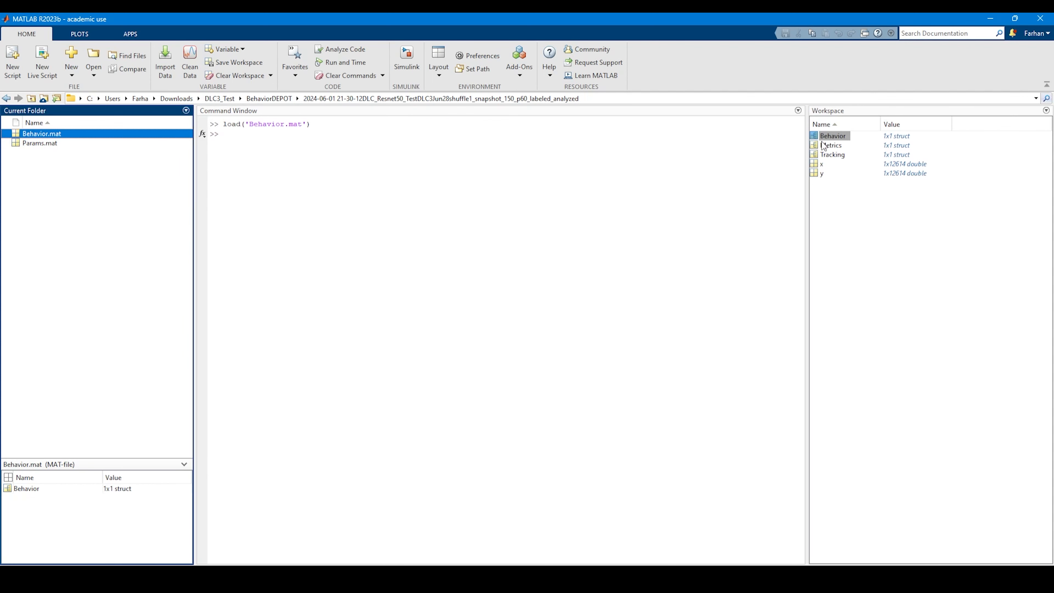
- Open the Results table in the Behavior variable's TMaze struct and examine the TotalTime values from Approach to All_Effort
left_click(826, 135)
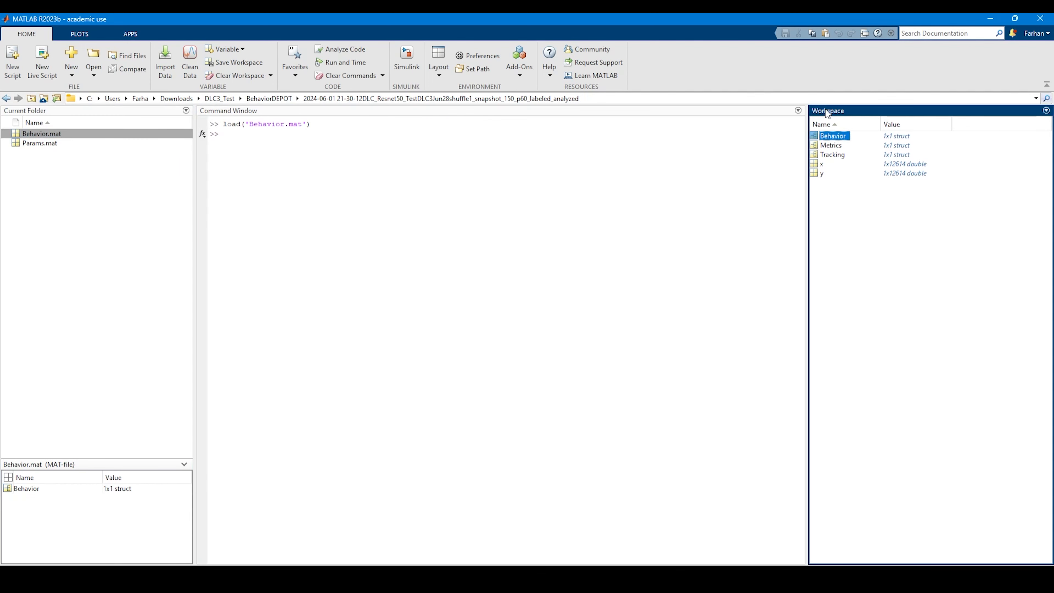
double_click(906, 137)
left_click(217, 163)
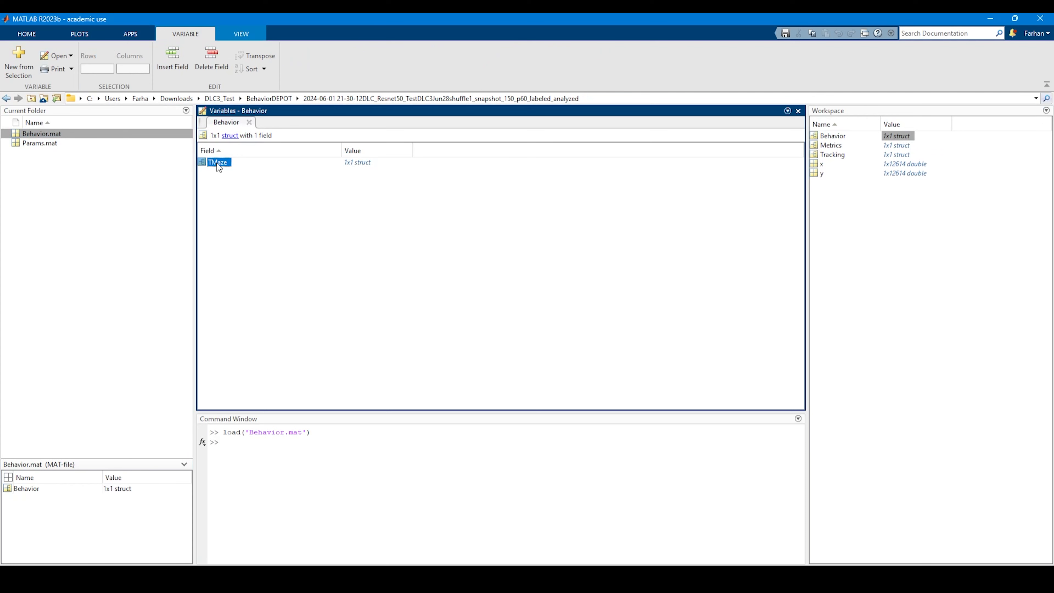
double_click(218, 163)
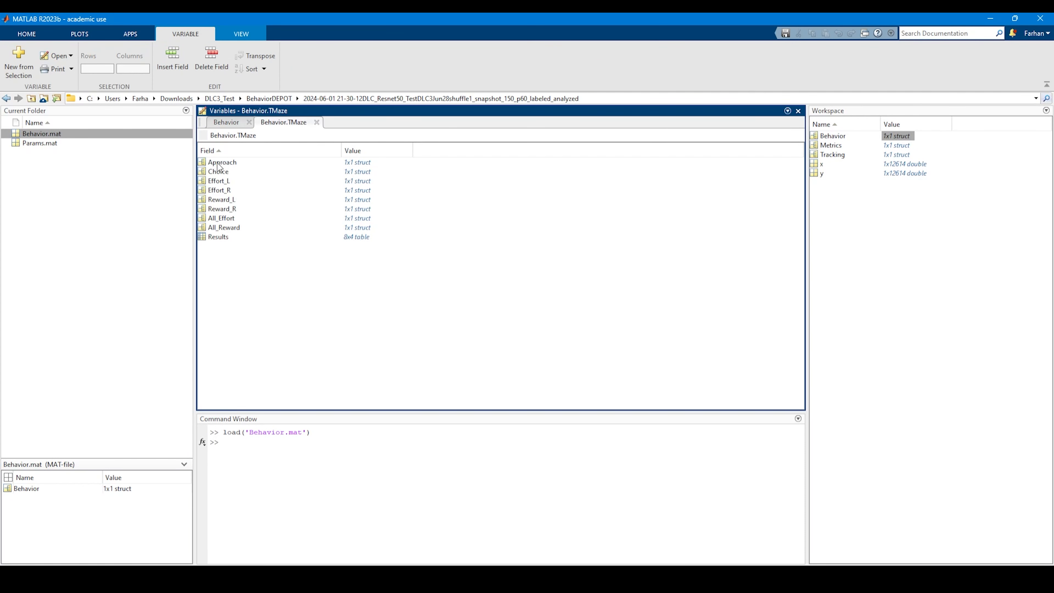
double_click(219, 237)
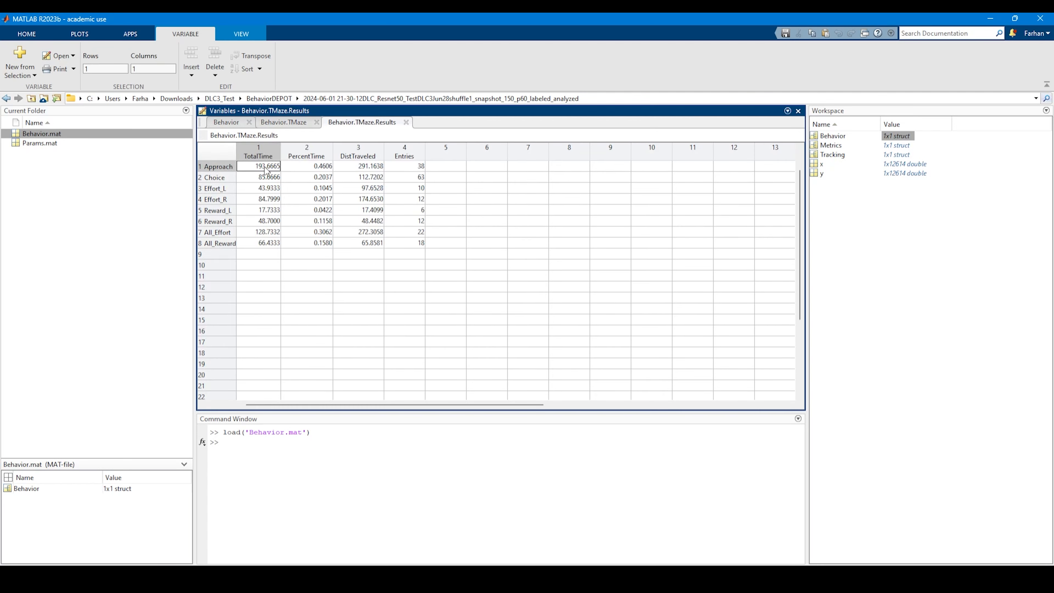
left_click_drag(266, 170, 266, 232)
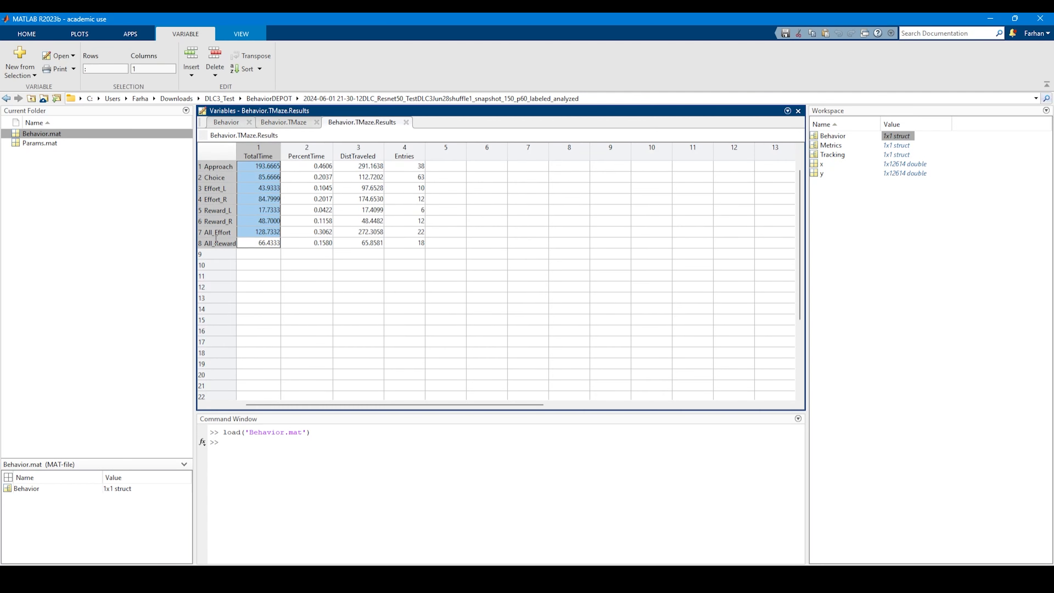
- Examine the PercentTime, DistTraveled and Entries values for all zones from Approach to All_Reward in the Results table
left_click_drag(312, 169, 313, 244)
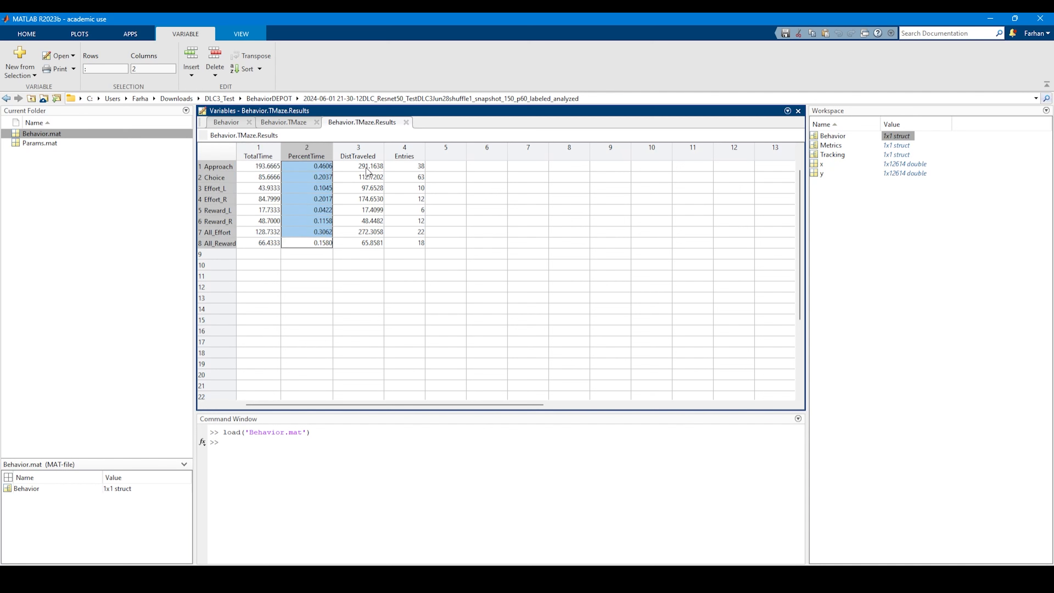
left_click_drag(368, 168, 360, 244)
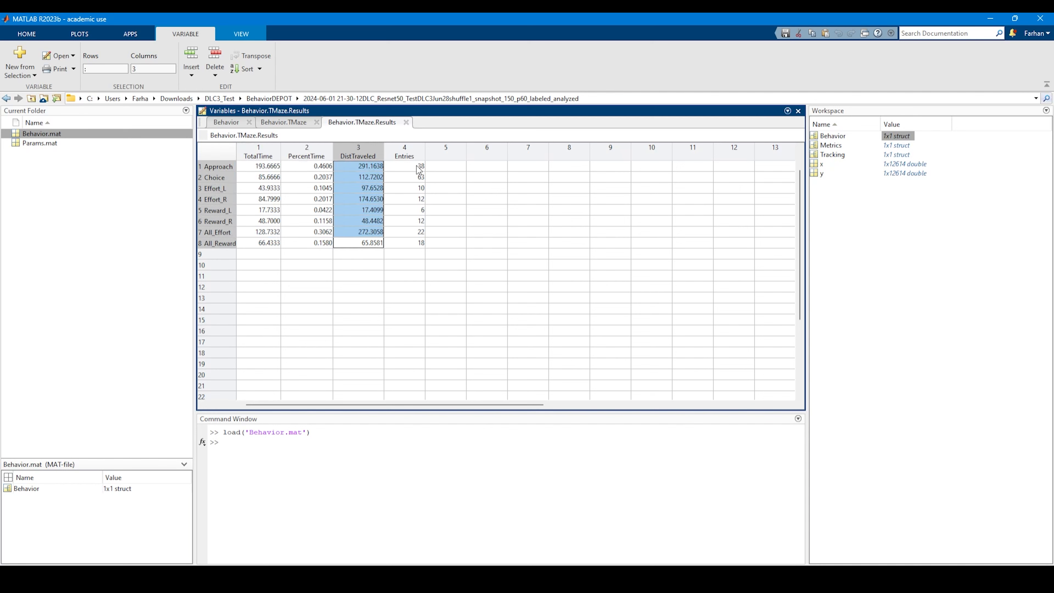
left_click_drag(414, 189, 416, 248)
left_click(369, 267)
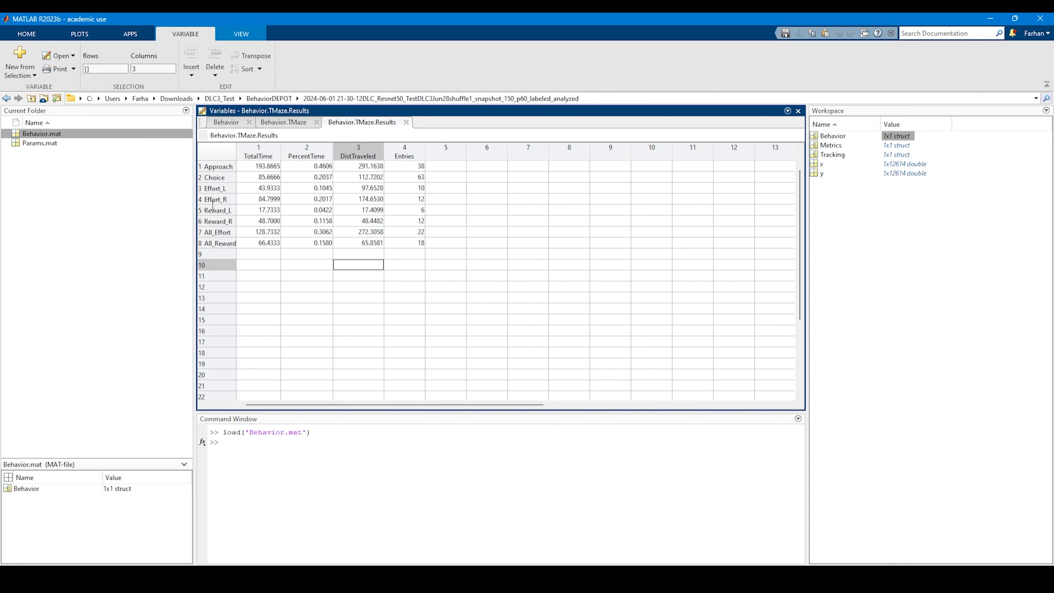
- Rename the Approach row of the Results table to MiddleA and the Choice row to Center
left_click(218, 166)
double_click(231, 166)
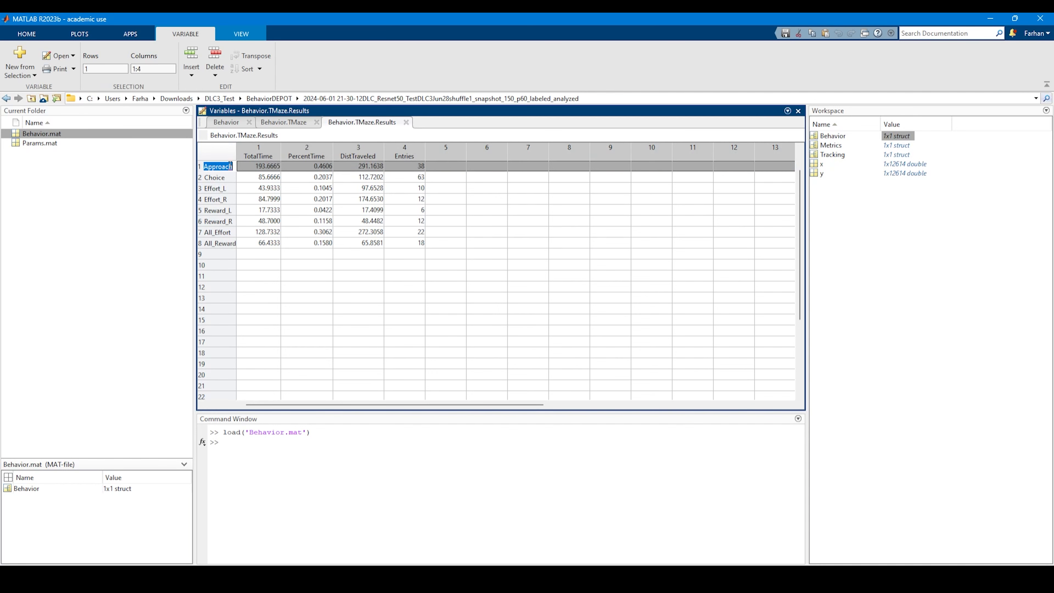
type("MiddleA")
left_click(223, 176)
double_click(224, 178)
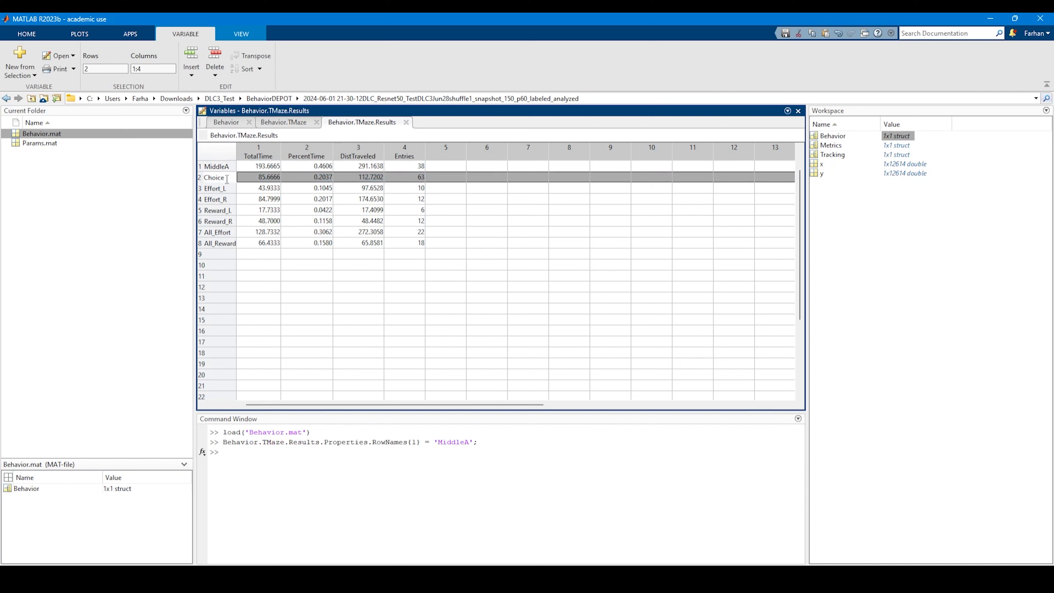
left_click_drag(226, 179, 196, 177)
type("Center")
- Open the Effort_L row name in the Results table for editing
left_click(224, 189)
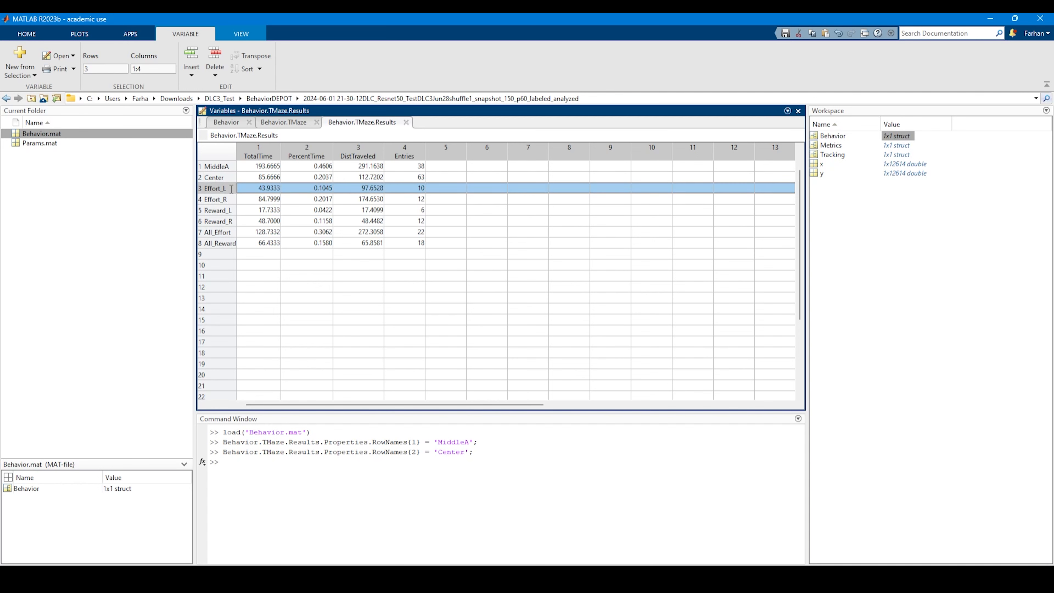
double_click(219, 188)
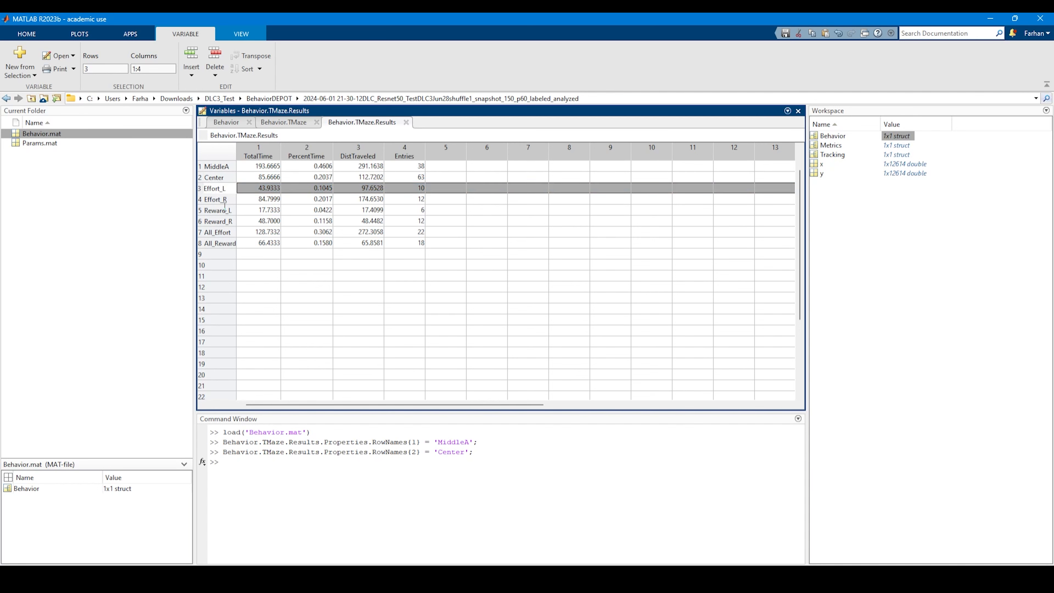